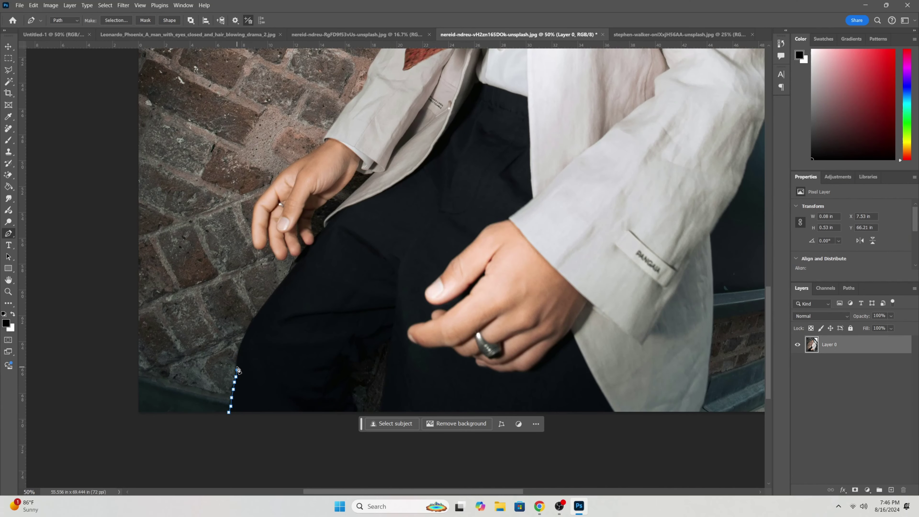
Step: Place Pen path anchors up the man's trouser edge and along his arm
{"action": "scroll", "coordinate": [237, 369], "scroll_direction": "up", "scroll_amount": 2}
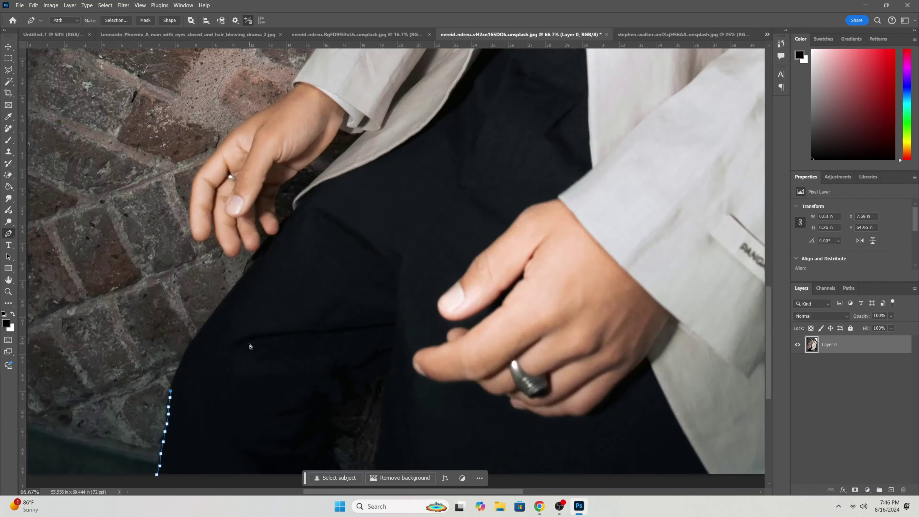
{"action": "left_click", "coordinate": [323, 263]}
{"action": "left_click", "coordinate": [330, 251]}
{"action": "left_click", "coordinate": [340, 239]}
{"action": "scroll", "coordinate": [361, 317], "scroll_direction": "up", "scroll_amount": 3}
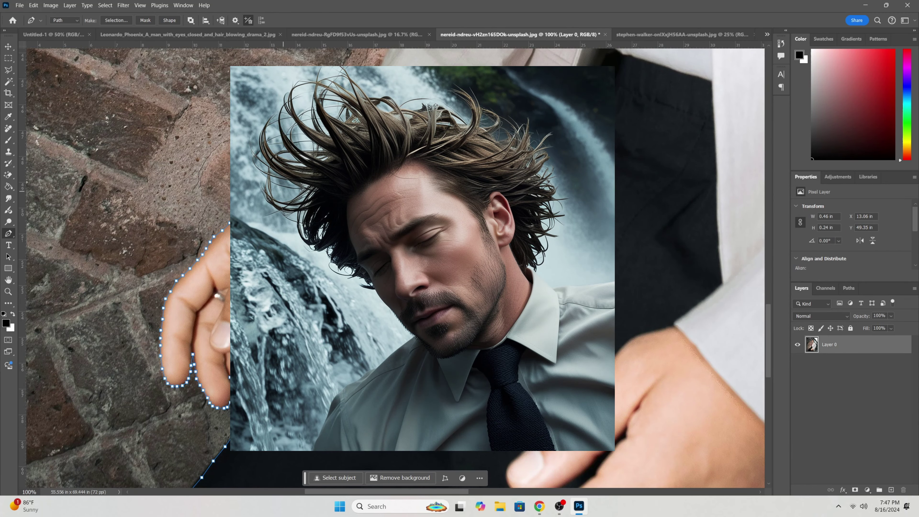
{"action": "scroll", "coordinate": [204, 296], "scroll_direction": "up", "scroll_amount": 3}
{"action": "left_click", "coordinate": [203, 297]}
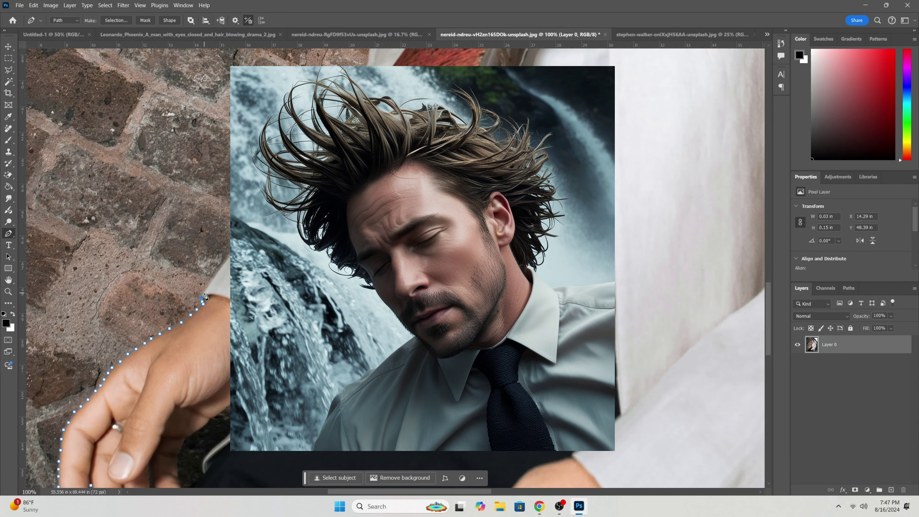
Step: Continue the path up the jacket edge and along the collar
{"action": "scroll", "coordinate": [202, 297], "scroll_direction": "up", "scroll_amount": 5}
{"action": "scroll", "coordinate": [290, 318], "scroll_direction": "up", "scroll_amount": 3}
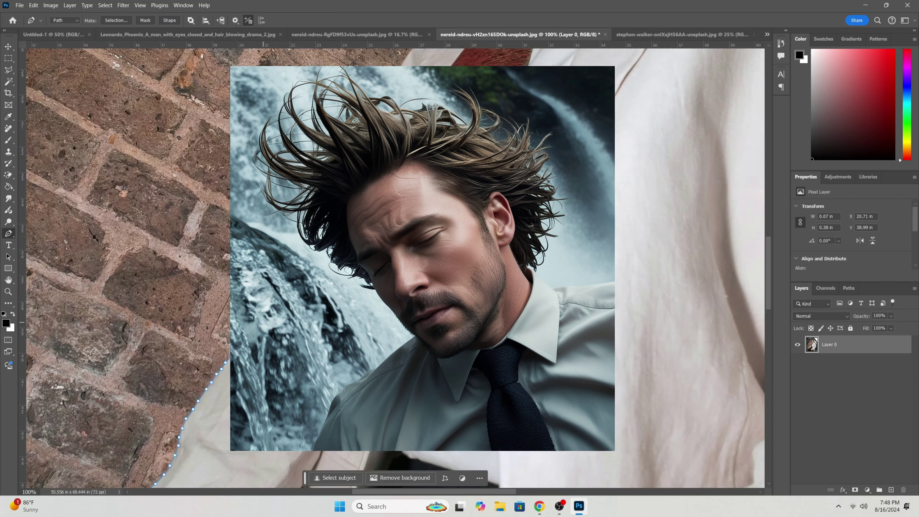
{"action": "scroll", "coordinate": [290, 318], "scroll_direction": "up", "scroll_amount": 3}
{"action": "left_click", "coordinate": [288, 315]}
{"action": "scroll", "coordinate": [316, 272], "scroll_direction": "up", "scroll_amount": 3}
{"action": "left_click", "coordinate": [282, 314]}
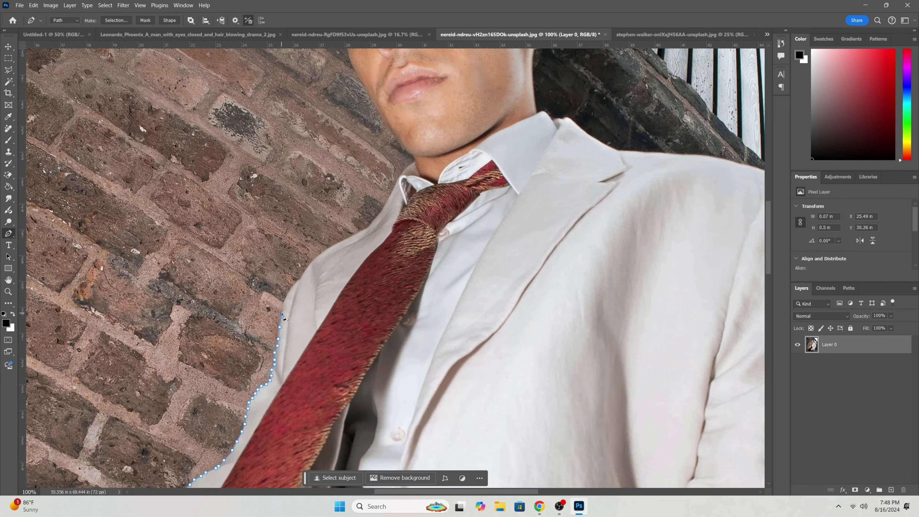
{"action": "scroll", "coordinate": [365, 232], "scroll_direction": "up", "scroll_amount": 3}
{"action": "left_click", "coordinate": [312, 322]}
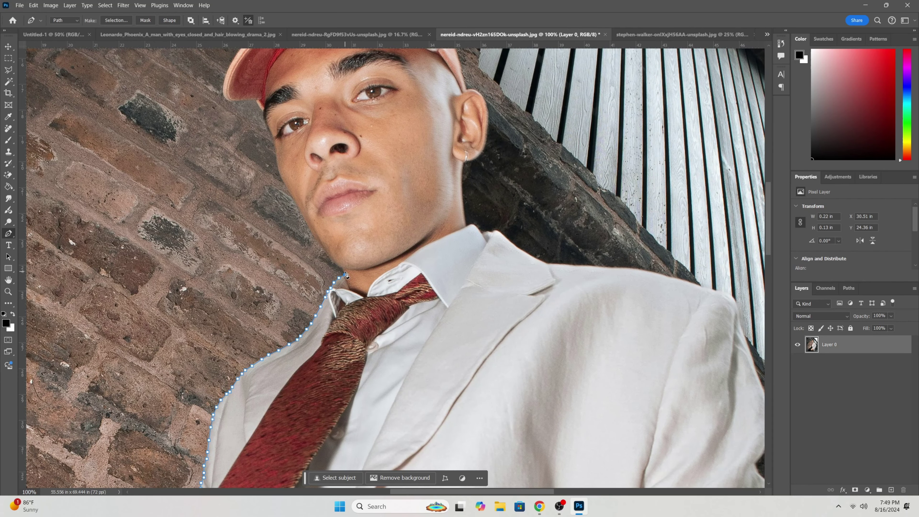
{"action": "scroll", "coordinate": [470, 228], "scroll_direction": "right", "scroll_amount": 3}
{"action": "left_click", "coordinate": [359, 239]}
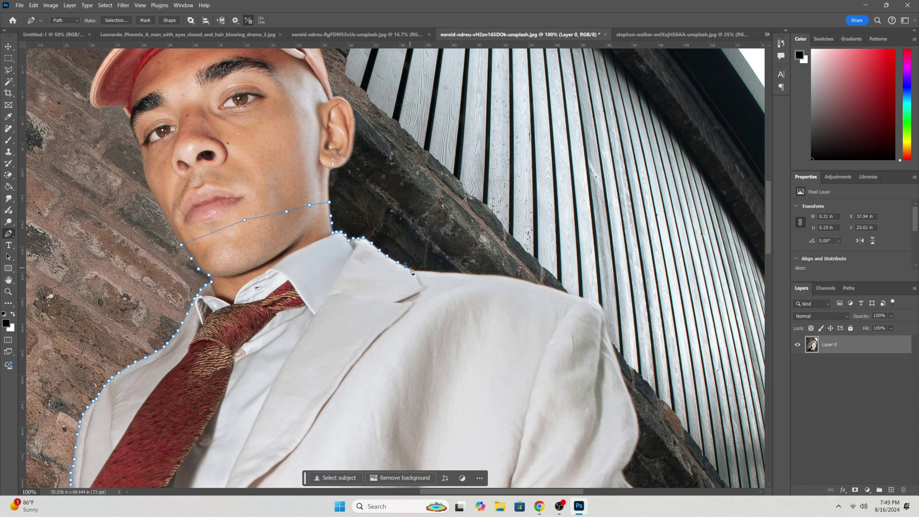
Step: Pan the view down toward the bottom edge of the traced figure
{"action": "scroll", "coordinate": [587, 300], "scroll_direction": "down", "scroll_amount": 2}
{"action": "scroll", "coordinate": [588, 300], "scroll_direction": "right", "scroll_amount": 3}
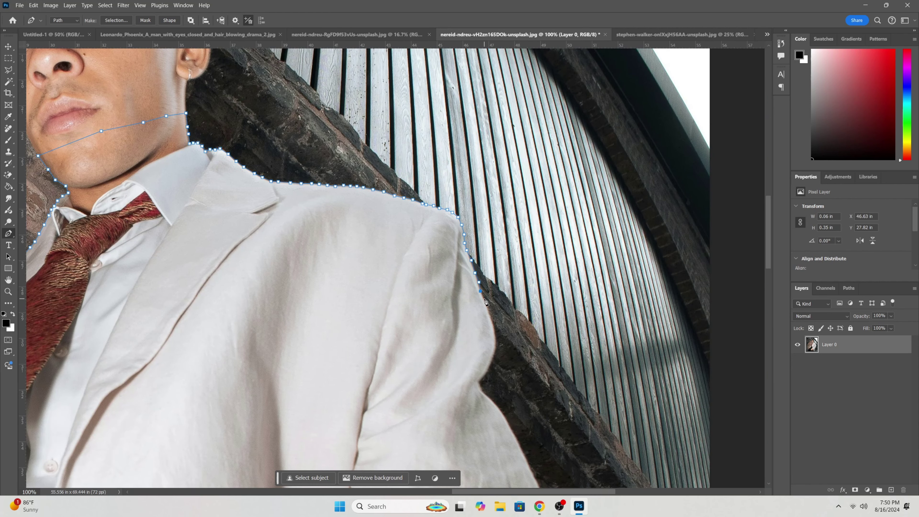
{"action": "scroll", "coordinate": [434, 271], "scroll_direction": "down", "scroll_amount": 3}
{"action": "scroll", "coordinate": [434, 271], "scroll_direction": "right", "scroll_amount": 3}
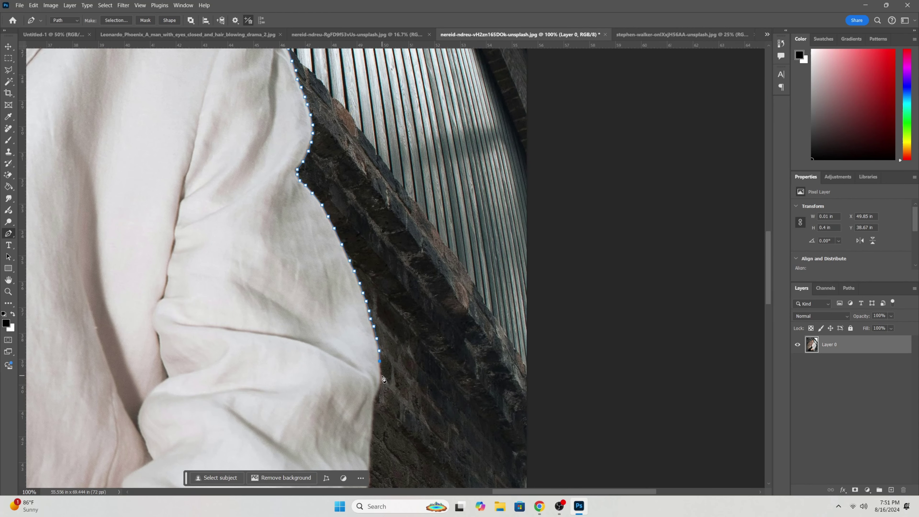
{"action": "scroll", "coordinate": [384, 378], "scroll_direction": "down", "scroll_amount": 2}
{"action": "scroll", "coordinate": [357, 269], "scroll_direction": "down", "scroll_amount": 2}
{"action": "scroll", "coordinate": [326, 355], "scroll_direction": "down", "scroll_amount": 3}
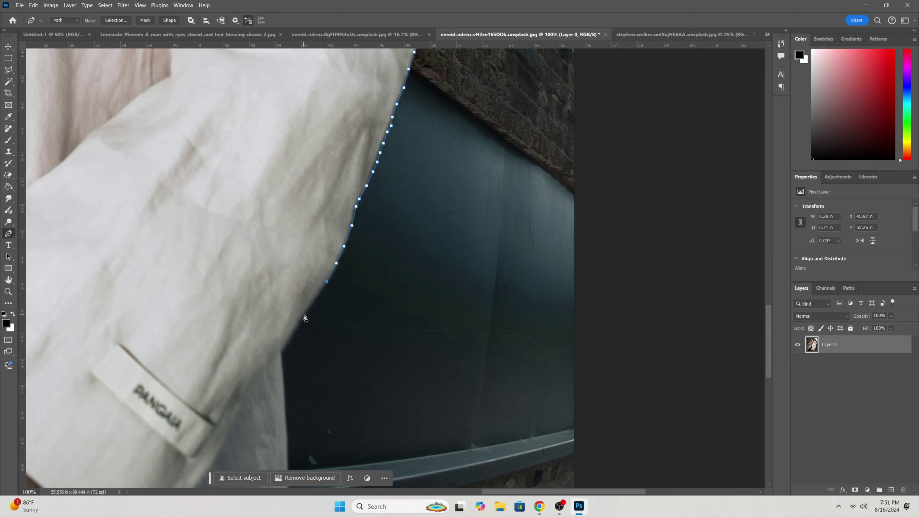
{"action": "scroll", "coordinate": [325, 354], "scroll_direction": "down", "scroll_amount": 3}
{"action": "scroll", "coordinate": [261, 397], "scroll_direction": "left", "scroll_amount": 10}
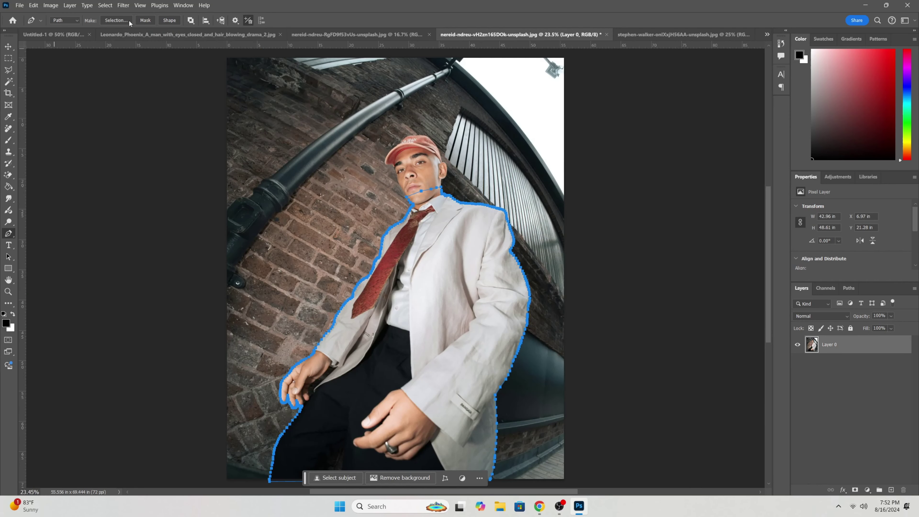
Step: Enable Smart Radius and shrink the brush for fine mask cleanup
{"action": "left_click", "coordinate": [768, 161]}
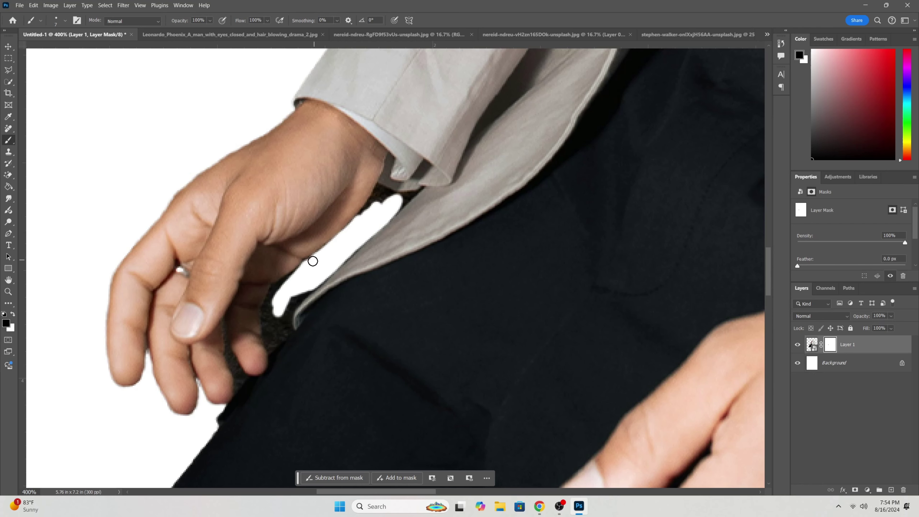
{"action": "scroll", "coordinate": [371, 222], "scroll_direction": "up", "scroll_amount": 3}
{"action": "key", "text": "["}
{"action": "key", "text": "["}
{"action": "key", "text": "["}
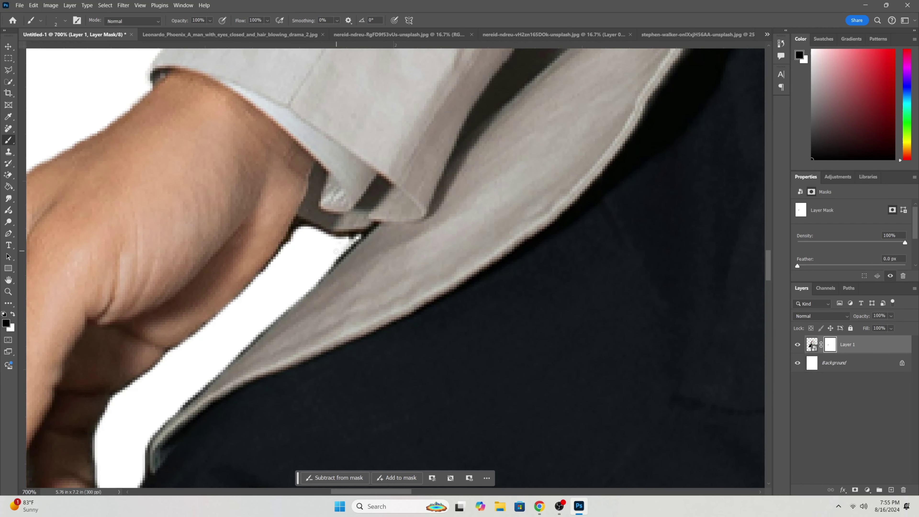
{"action": "scroll", "coordinate": [297, 221], "scroll_direction": "down", "scroll_amount": 5}
{"action": "scroll", "coordinate": [307, 300], "scroll_direction": "left", "scroll_amount": 5}
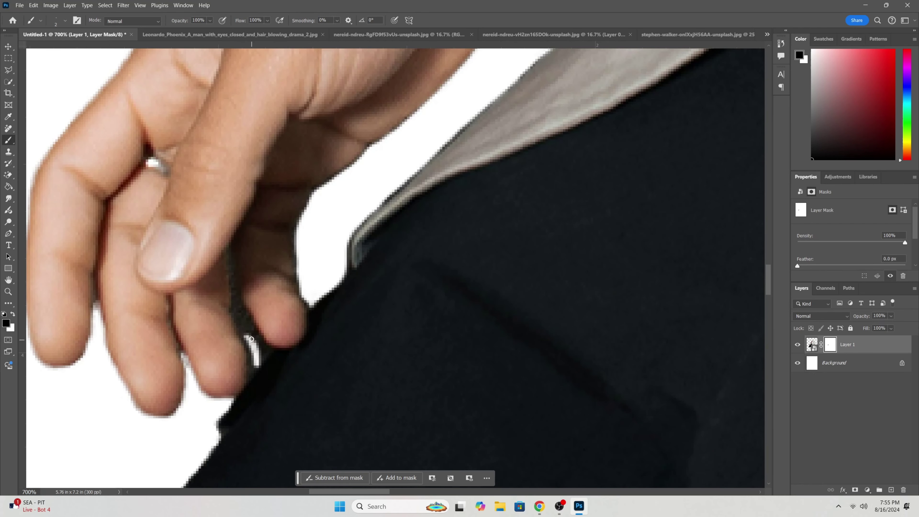
{"action": "scroll", "coordinate": [183, 356], "scroll_direction": "down", "scroll_amount": 5}
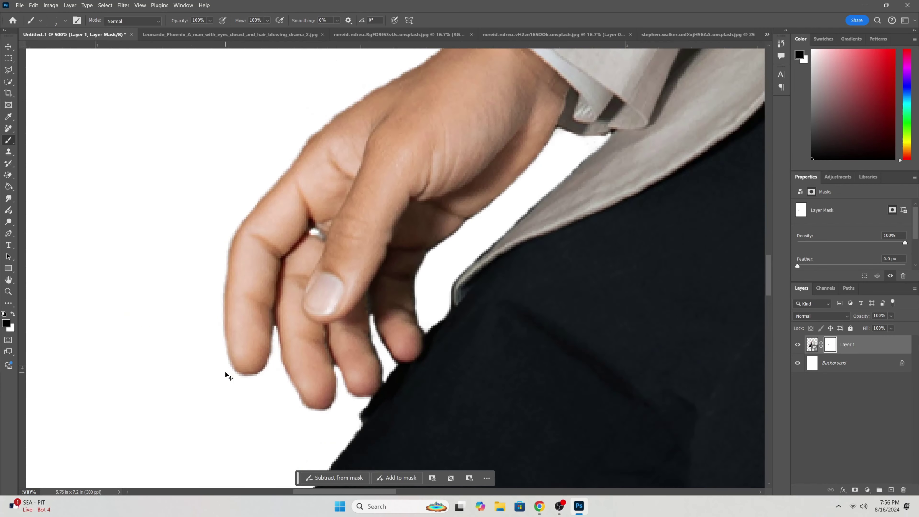
Step: Paint white into Layer 1's mask near the hand with a size-10 brush
{"action": "key", "text": "]"}
{"action": "key", "text": "]"}
{"action": "key", "text": "]"}
{"action": "scroll", "coordinate": [388, 408], "scroll_direction": "up", "scroll_amount": 5}
{"action": "scroll", "coordinate": [387, 408], "scroll_direction": "down", "scroll_amount": 1}
{"action": "key", "text": "]"}
{"action": "key", "text": "]"}
{"action": "key", "text": "]"}
{"action": "mouse_move", "coordinate": [379, 409]}
{"action": "left_mouse_down"}
{"action": "mouse_move", "coordinate": [423, 217]}
{"action": "mouse_move", "coordinate": [347, 380]}
{"action": "mouse_move", "coordinate": [369, 265]}
{"action": "left_mouse_up"}
{"action": "scroll", "coordinate": [369, 264], "scroll_direction": "down", "scroll_amount": 2}
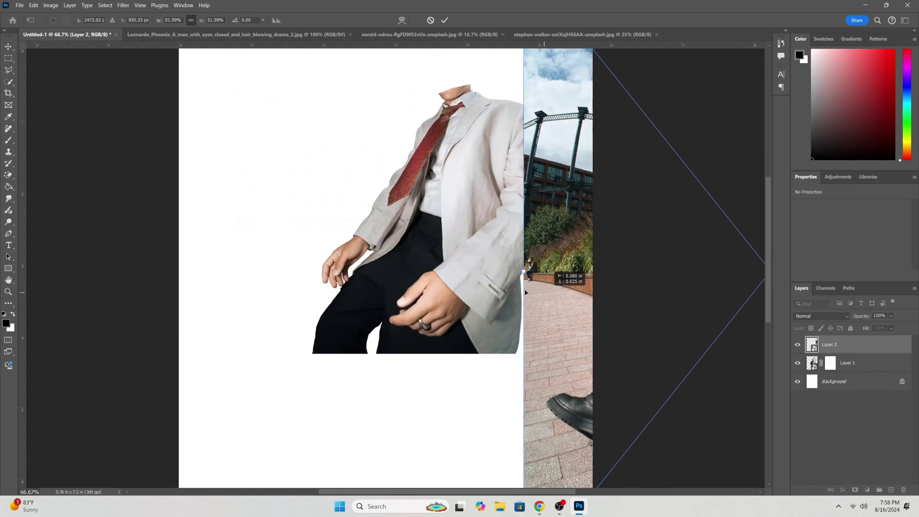
Step: Move Layer 2 beneath Layer 1 and prepare a 100 px brush on Layer 1's mask
{"action": "left_click_drag", "start_coordinate": [478, 415], "coordinate": [501, 416]}
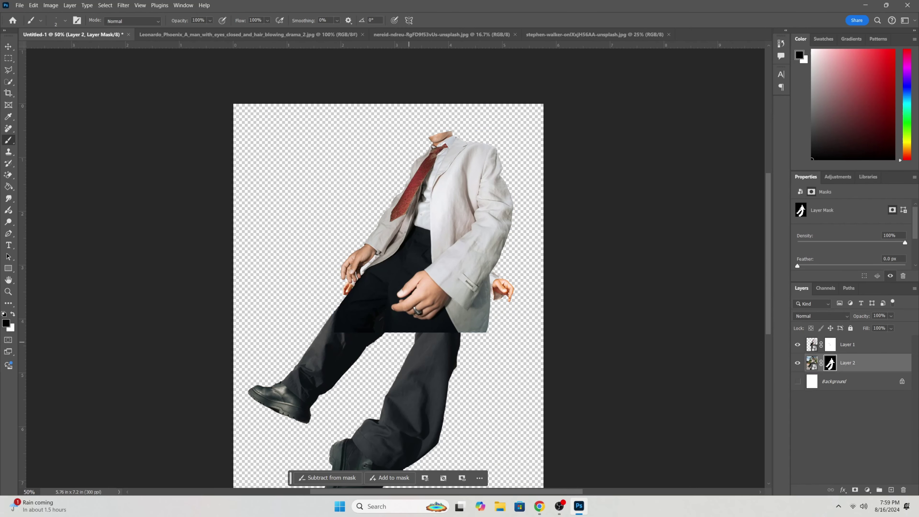
{"action": "key", "text": "alt+bracketright"}
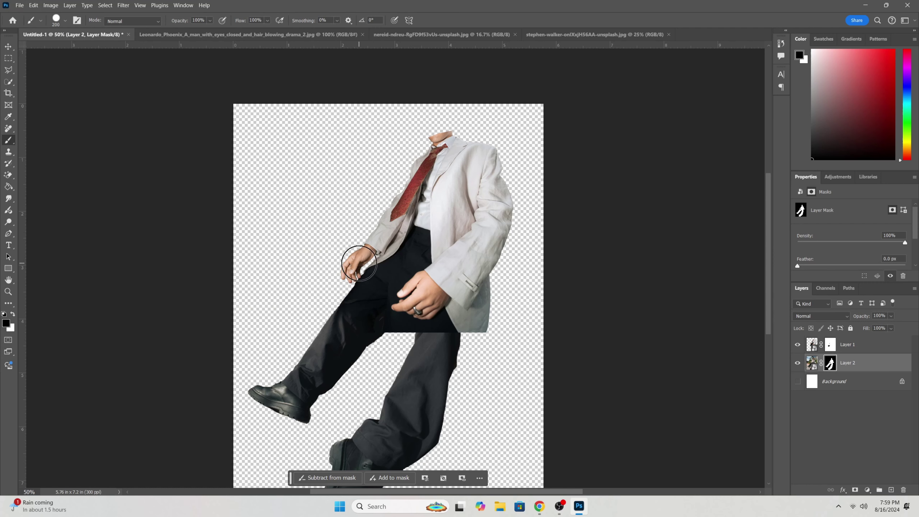
{"action": "key", "text": "alt+bracketright"}
{"action": "scroll", "coordinate": [412, 337], "scroll_direction": "up", "scroll_amount": 5}
{"action": "key", "text": "bracketleft"}
{"action": "key", "text": "bracketleft"}
{"action": "key", "text": "bracketleft"}
{"action": "key", "text": "x"}
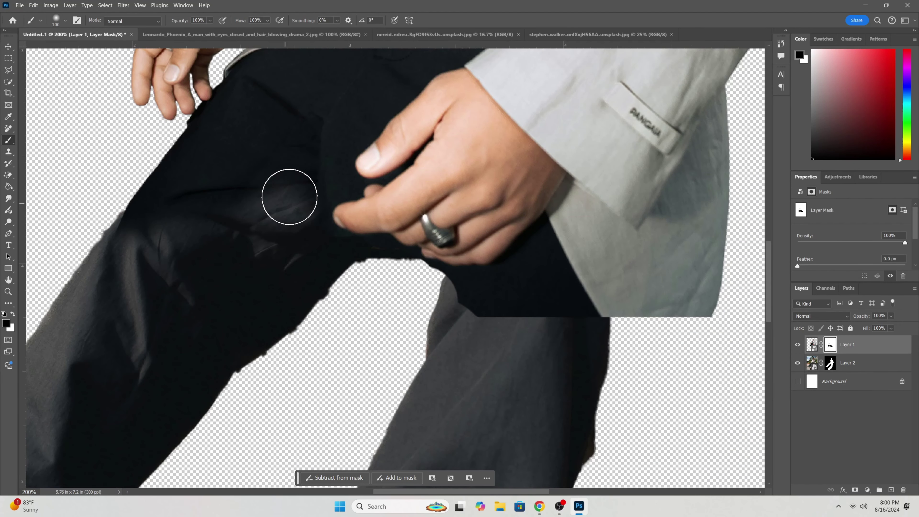
Step: Paint black on Layer 2's mask to blend the trousers together
{"action": "key", "text": "alt+bracketleft"}
{"action": "key", "text": "x"}
{"action": "scroll", "coordinate": [240, 144], "scroll_direction": "down", "scroll_amount": 2}
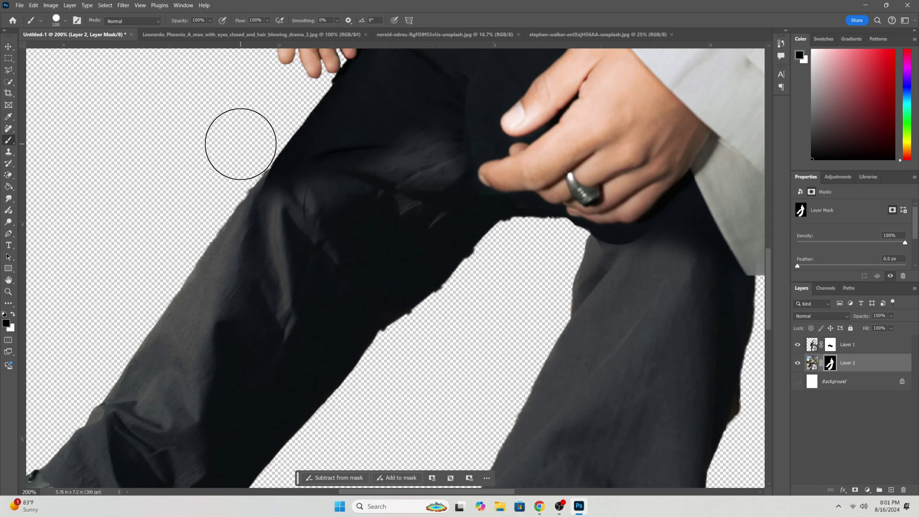
{"action": "scroll", "coordinate": [222, 214], "scroll_direction": "down", "scroll_amount": 2}
{"action": "left_click_drag", "start_coordinate": [470, 192], "coordinate": [373, 297]}
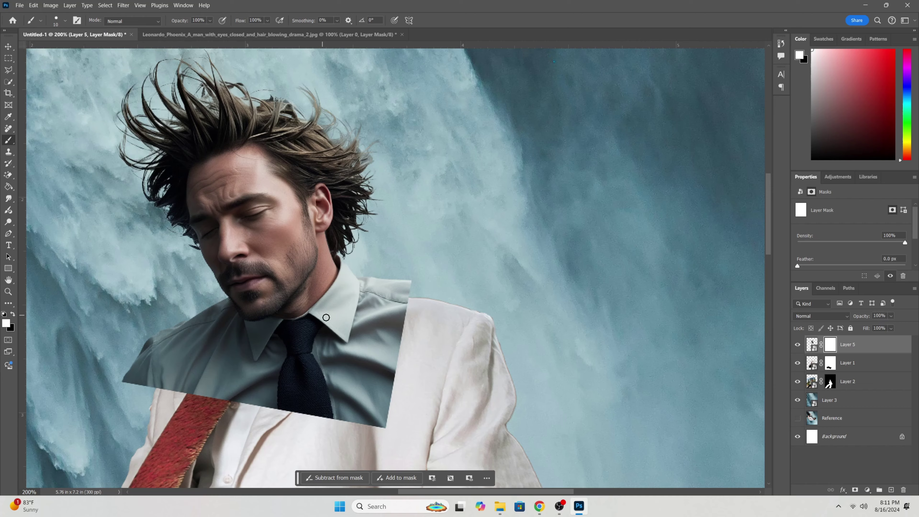
Step: Paint black on the head layer's mask to remove the blue shirt patch under the head
{"action": "key", "text": "bracketright"}
{"action": "key", "text": "x"}
{"action": "left_click_drag", "start_coordinate": [326, 318], "coordinate": [380, 297]}
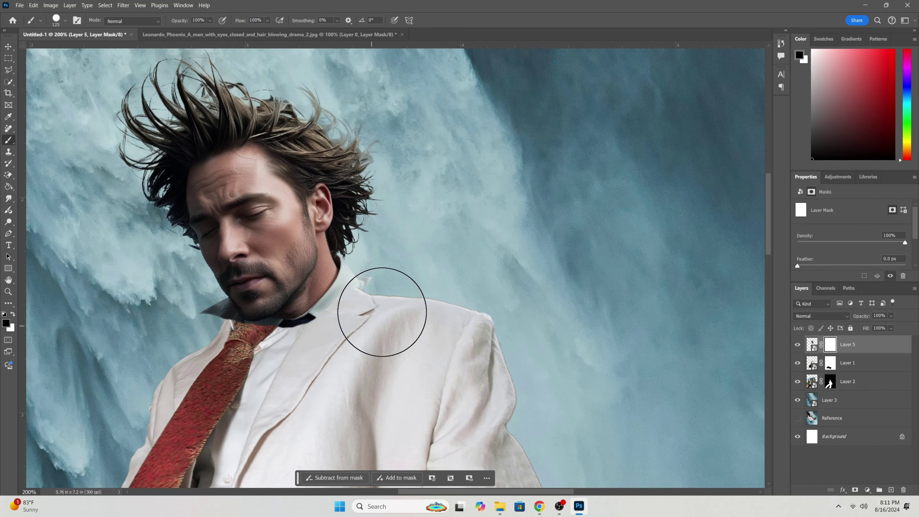
{"action": "scroll", "coordinate": [308, 390], "scroll_direction": "up", "scroll_amount": 2}
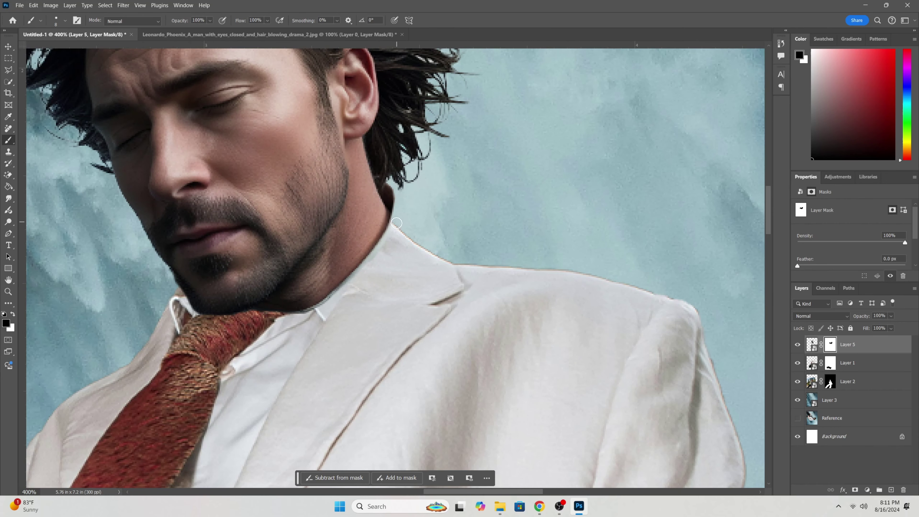
{"action": "scroll", "coordinate": [396, 223], "scroll_direction": "down", "scroll_amount": 2}
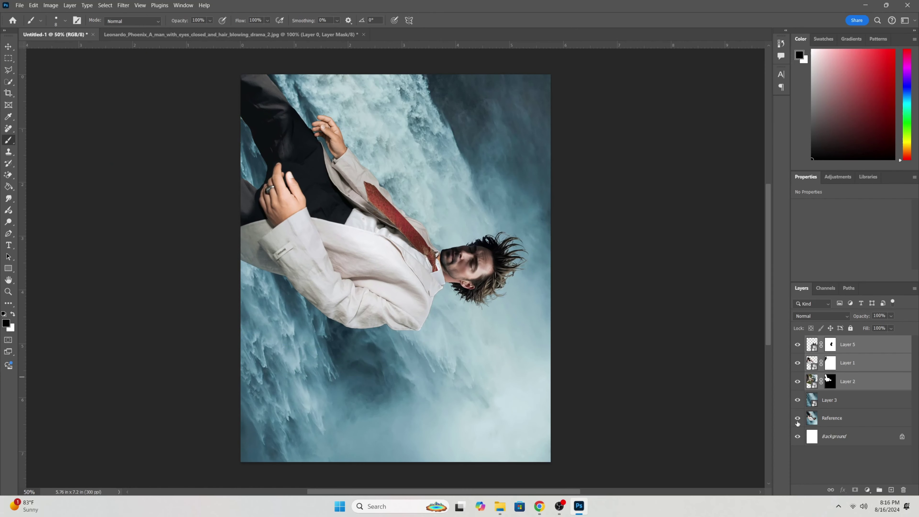
Step: Rotate the image about 5.9 degrees and rotate and scale the waterfall Layer 3
{"action": "left_click_drag", "start_coordinate": [552, 399], "coordinate": [532, 423]}
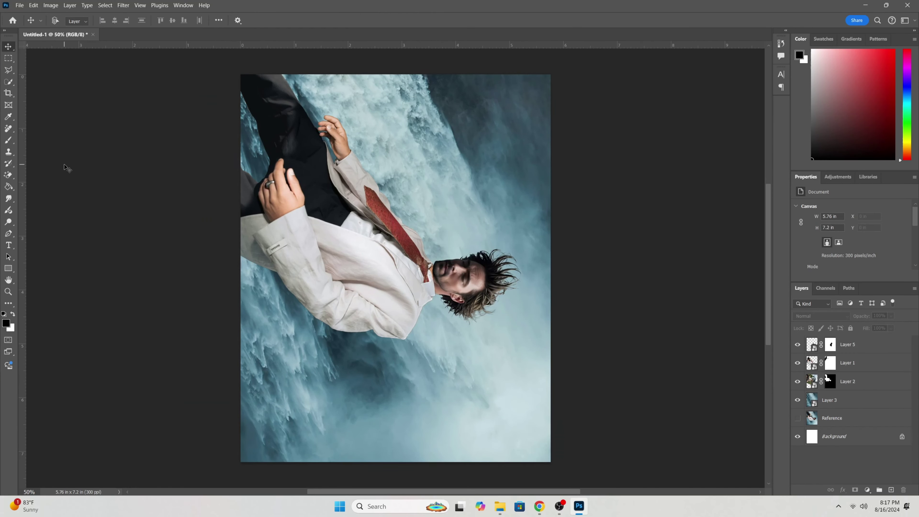
{"action": "left_click", "coordinate": [829, 400]}
{"action": "key", "text": "ctrl+t"}
{"action": "key", "text": "ctrl+minus"}
{"action": "left_click_drag", "start_coordinate": [666, 416], "coordinate": [653, 361]}
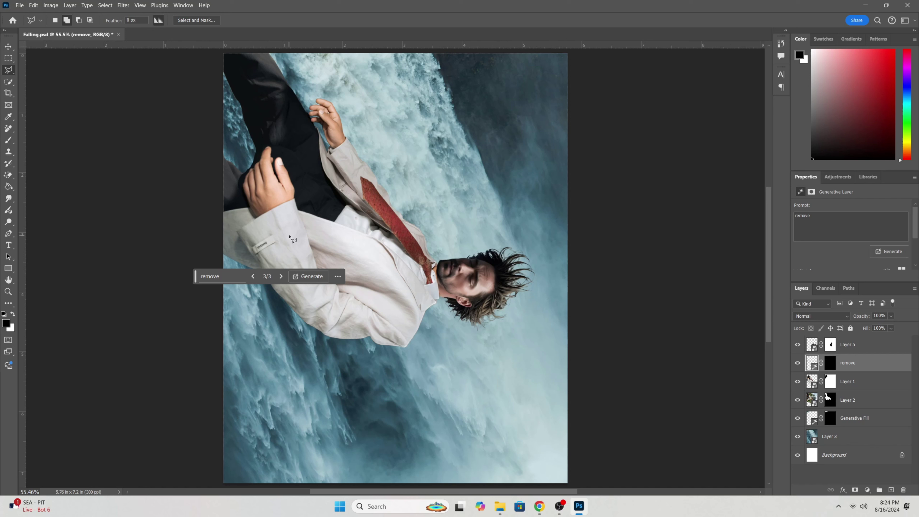
Step: Set up a 20 px brush on Layer 1's mask and swap the colours
{"action": "left_click", "coordinate": [811, 382]}
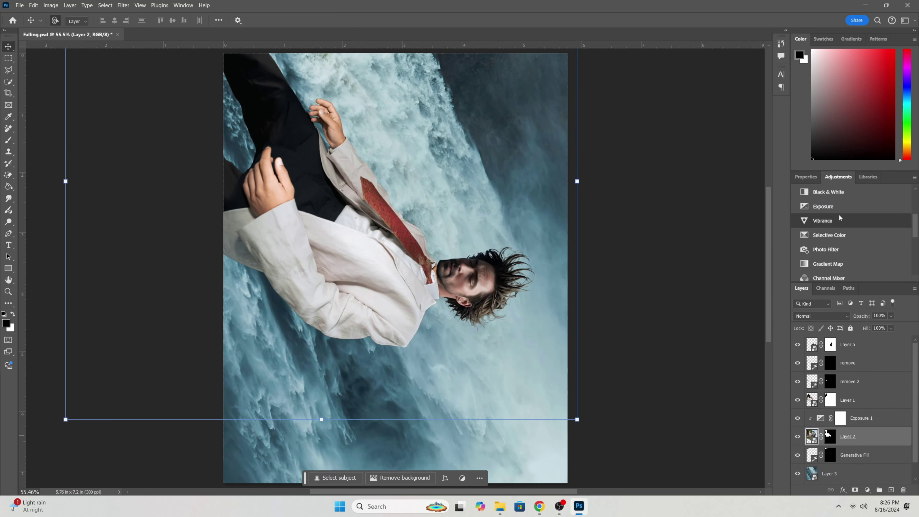
{"action": "left_click", "coordinate": [830, 399]}
{"action": "key", "text": "b"}
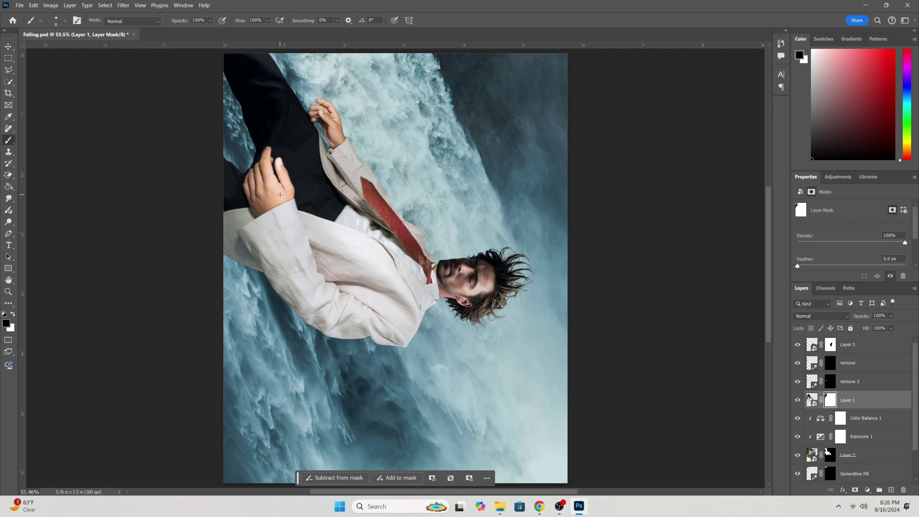
{"action": "scroll", "coordinate": [277, 184], "scroll_direction": "up", "scroll_amount": 5}
{"action": "right_click", "coordinate": [223, 287]}
{"action": "left_click", "coordinate": [210, 268]}
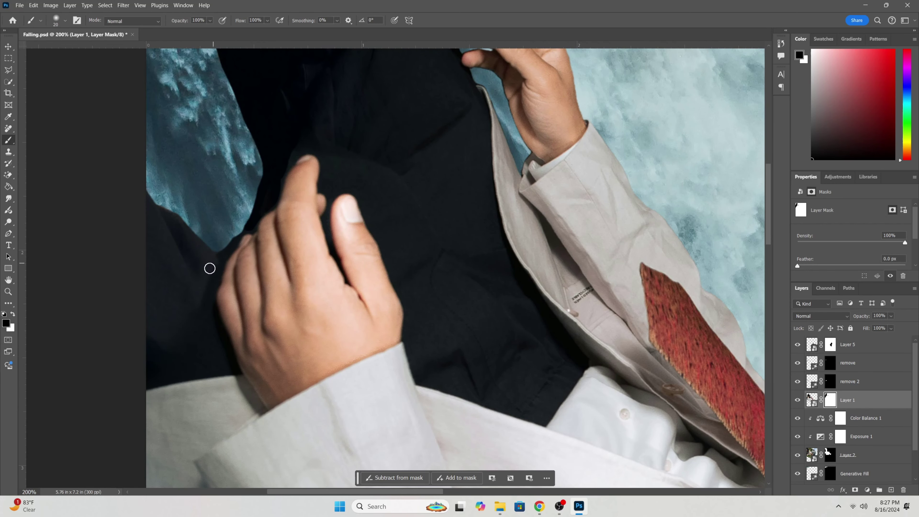
{"action": "scroll", "coordinate": [279, 168], "scroll_direction": "up", "scroll_amount": 2}
{"action": "key", "text": "x"}
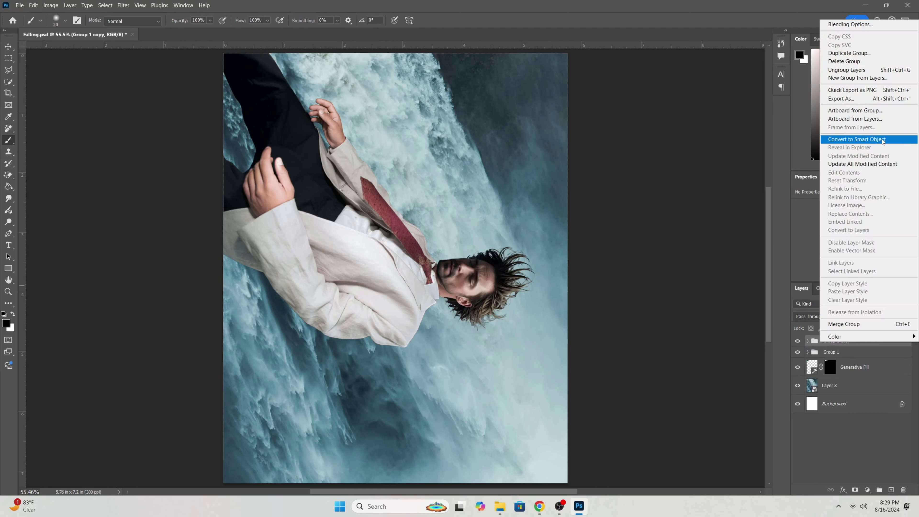
Step: Convert Group 1 copy into a smart object, then duplicate Group 1 and convert that copy too
{"action": "left_click", "coordinate": [882, 139]}
{"action": "left_click", "coordinate": [797, 359]}
{"action": "key", "text": "l"}
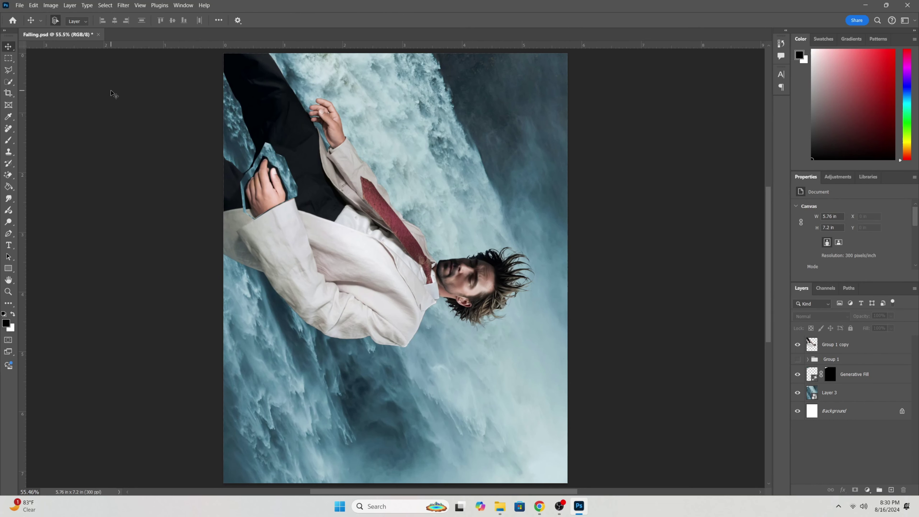
{"action": "left_click", "coordinate": [797, 358]}
{"action": "left_click", "coordinate": [831, 358]}
{"action": "key", "text": "ctrl+j"}
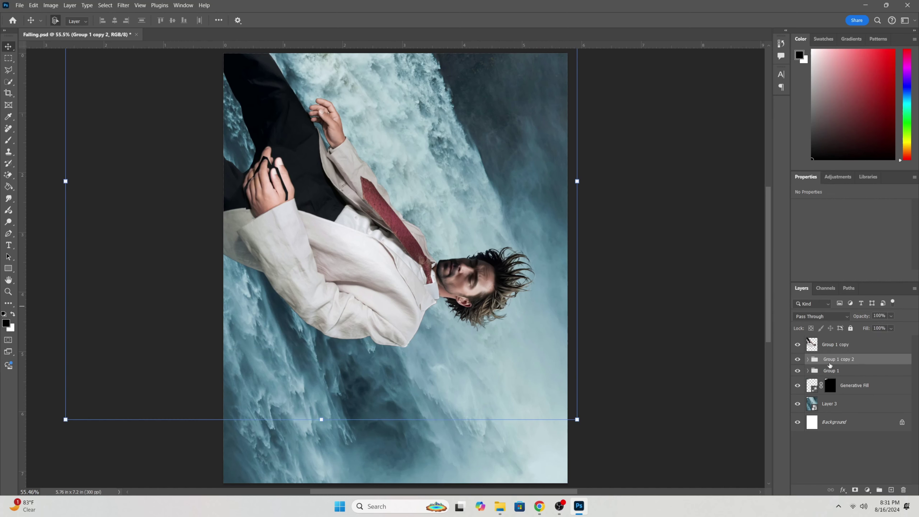
{"action": "right_click", "coordinate": [829, 365]}
{"action": "left_click", "coordinate": [883, 139]}
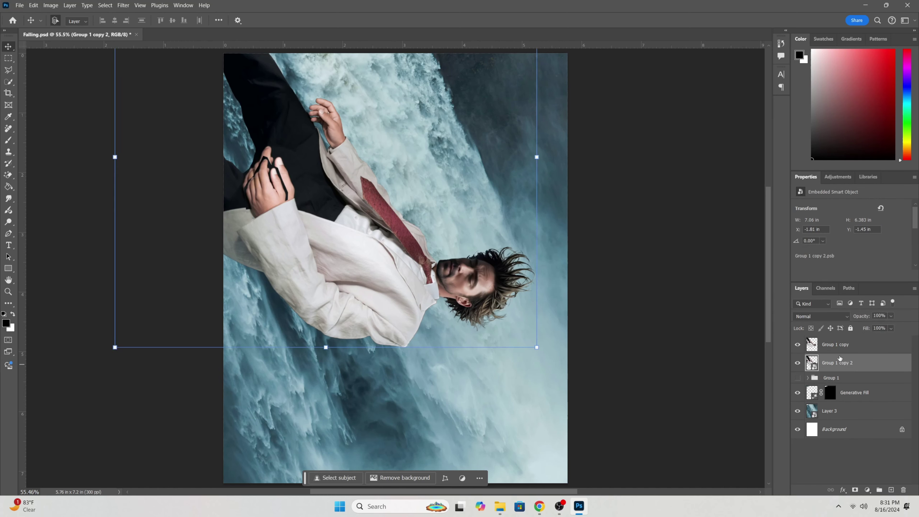
Step: Lasso around the hand and apply a Generative Fill patch there
{"action": "left_click", "coordinate": [235, 193]}
{"action": "left_click", "coordinate": [310, 239]}
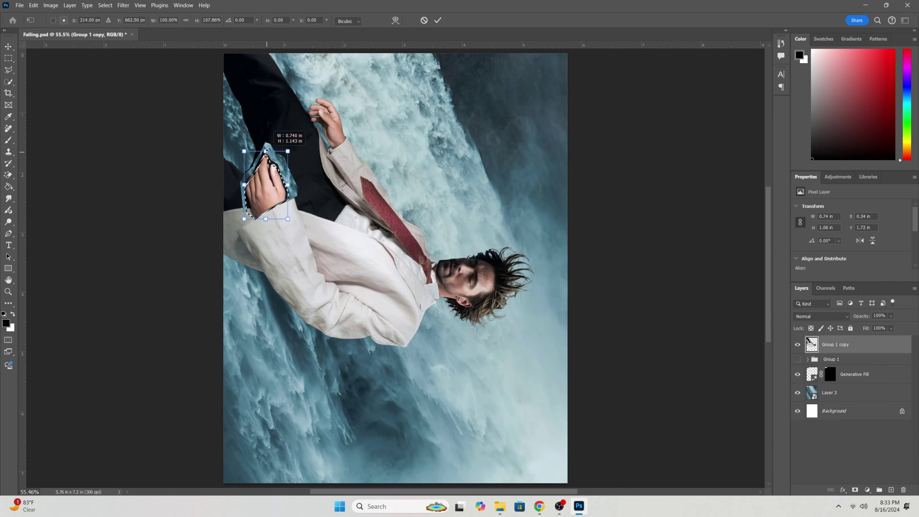
{"action": "key", "text": "Return"}
{"action": "key", "text": "ctrl+plus"}
{"action": "key", "text": "ctrl+plus"}
{"action": "key", "text": "ctrl+plus"}
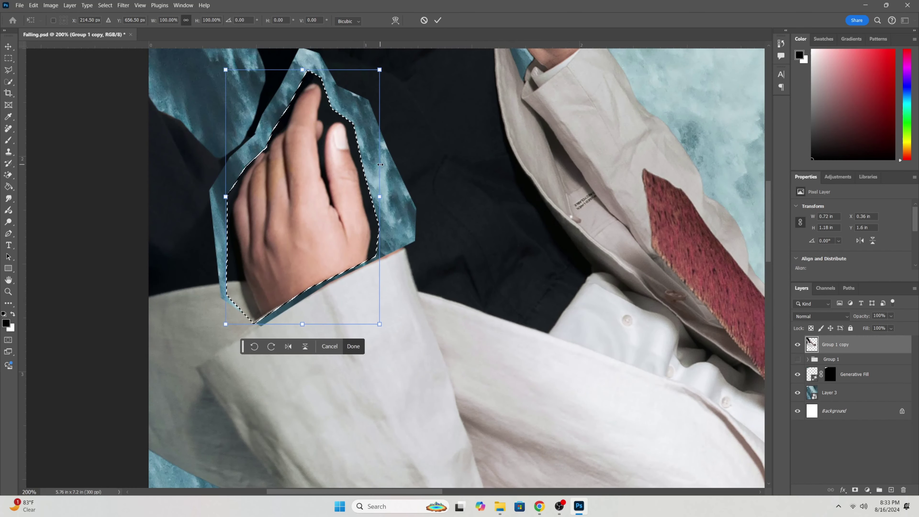
{"action": "key", "text": "ctrl+d"}
Step: Add an empty layer for cloning and outline the gap along the cuff
{"action": "key", "text": "ctrl+shift+alt+n"}
{"action": "key", "text": "s"}
{"action": "left_click", "coordinate": [55, 21]}
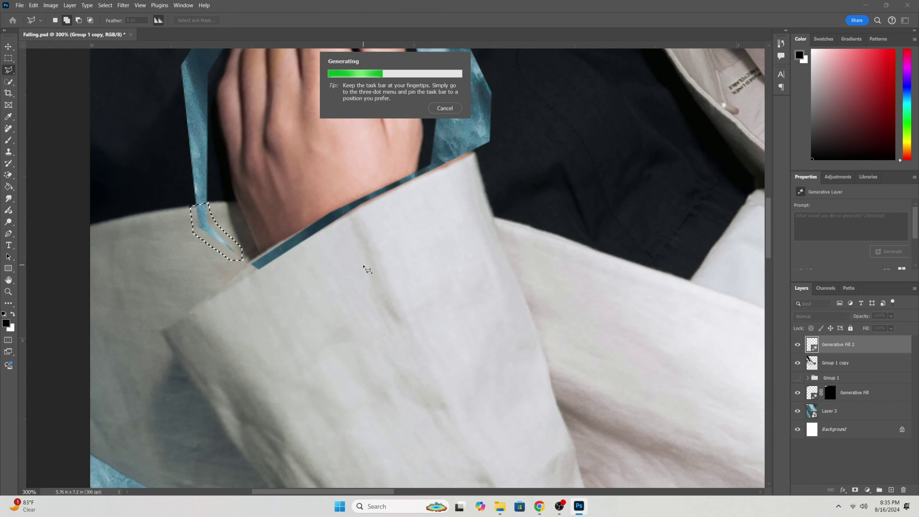
{"action": "scroll", "coordinate": [363, 266], "scroll_direction": "up", "scroll_amount": 1}
{"action": "left_click", "coordinate": [243, 279]}
{"action": "left_click", "coordinate": [255, 292]}
{"action": "left_click", "coordinate": [267, 288]}
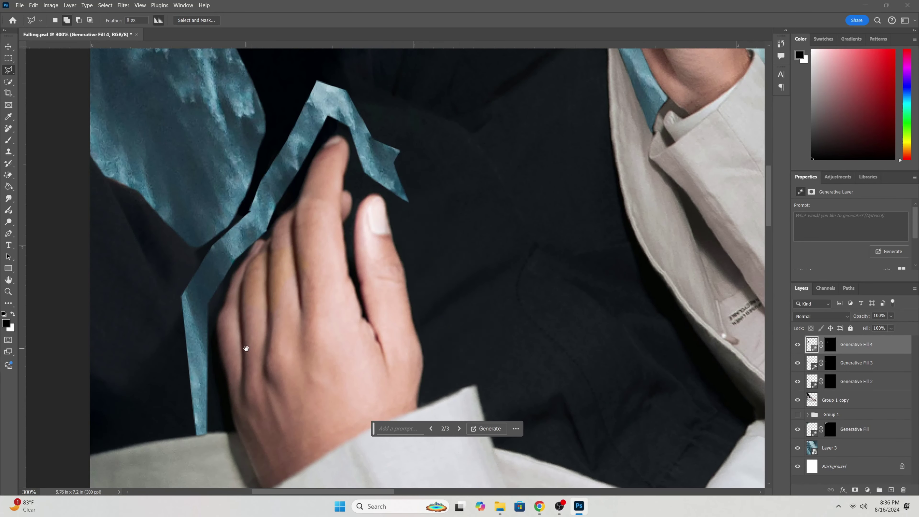
{"action": "left_click_drag", "start_coordinate": [246, 348], "coordinate": [285, 354]}
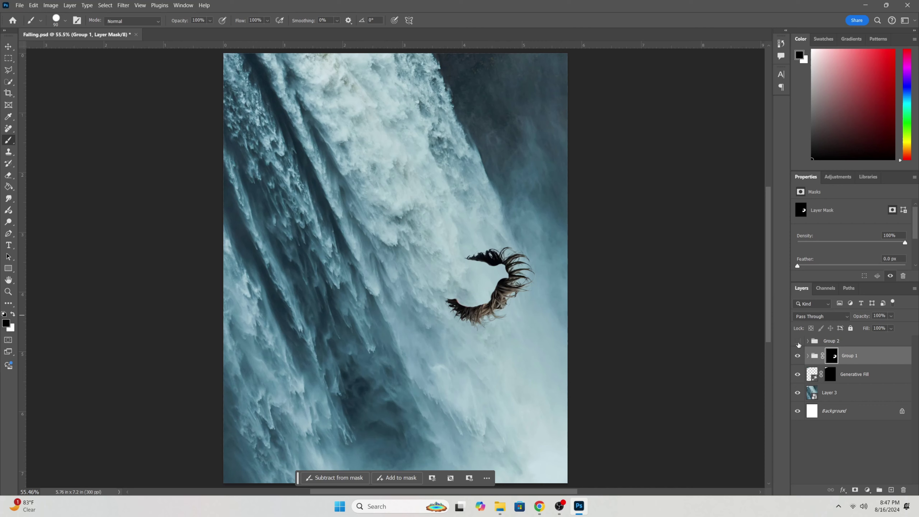
Step: Show Group 2 to reveal the whole man
{"action": "left_click", "coordinate": [797, 342]}
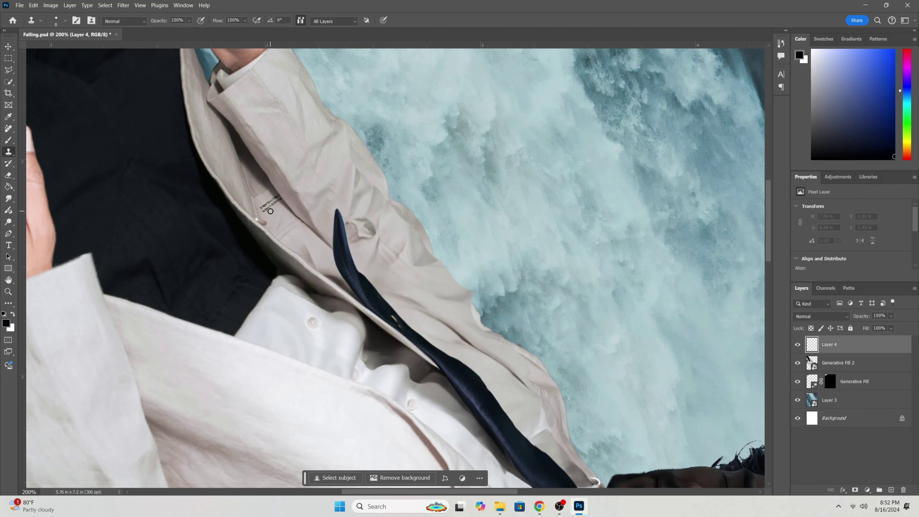
Step: Dismiss the not-enough-source-pixels error and drag Layer 4 to a new spot over the waterfall
{"action": "left_click", "coordinate": [271, 207]}
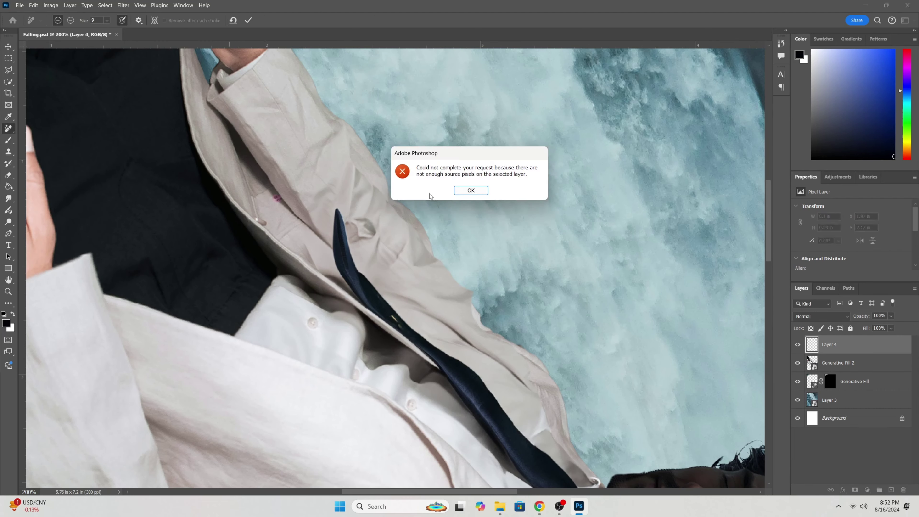
{"action": "key", "text": "Return"}
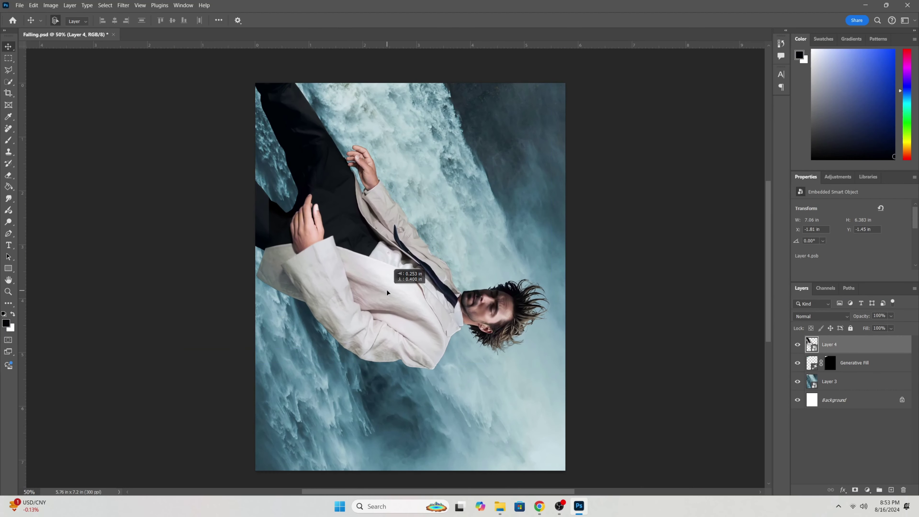
{"action": "left_click_drag", "start_coordinate": [477, 348], "coordinate": [376, 203]}
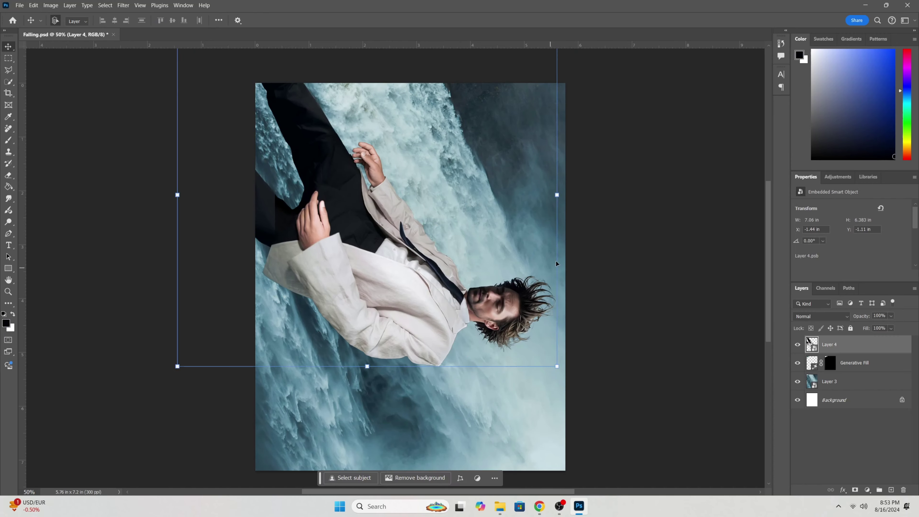
{"action": "left_click_drag", "start_coordinate": [414, 320], "coordinate": [395, 312]}
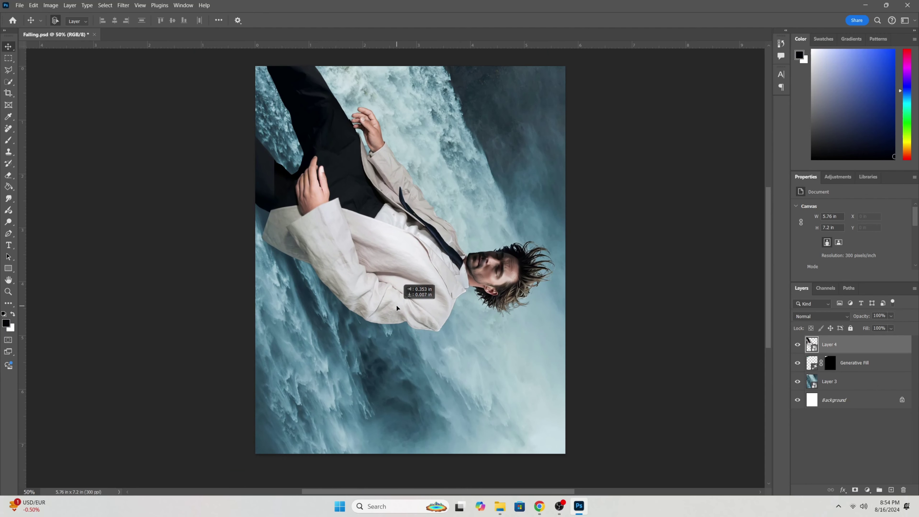
Step: Lasso the gap at the figure's left edge on Layer 4 and generate a fill for it
{"action": "left_click", "coordinate": [848, 348]}
{"action": "key", "text": "l"}
{"action": "left_click", "coordinate": [248, 236]}
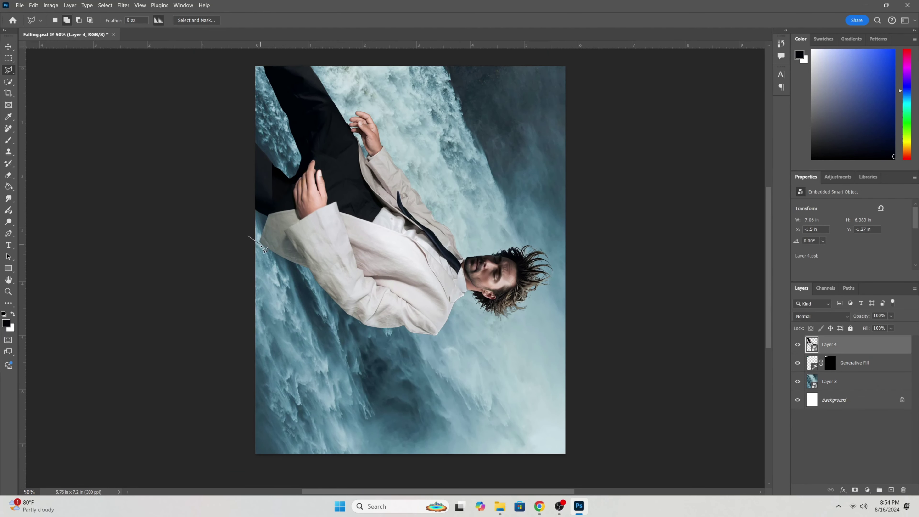
{"action": "double_click", "coordinate": [254, 220]}
{"action": "left_click", "coordinate": [306, 258]}
{"action": "left_click", "coordinate": [306, 318]}
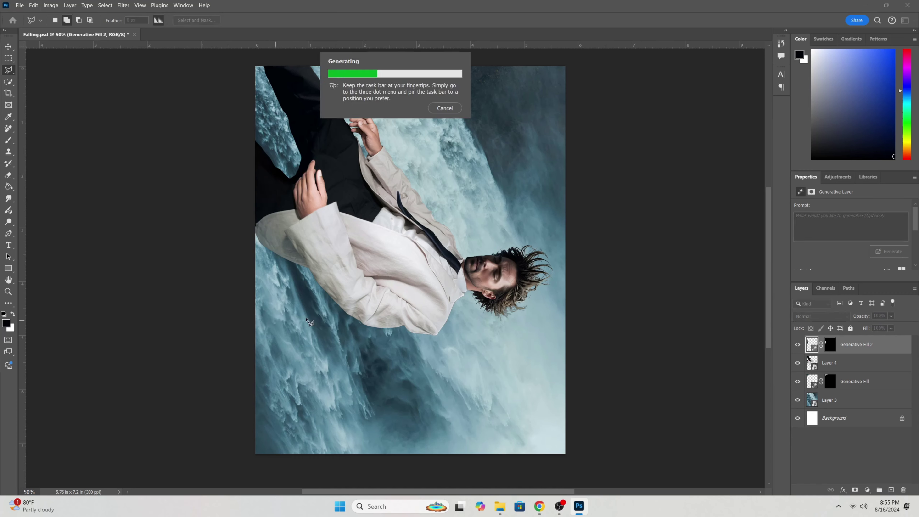
Step: Check the fill with the waterfall hidden and target Generative Fill 2's mask for brushing
{"action": "left_click", "coordinate": [797, 400]}
{"action": "left_click", "coordinate": [830, 344]}
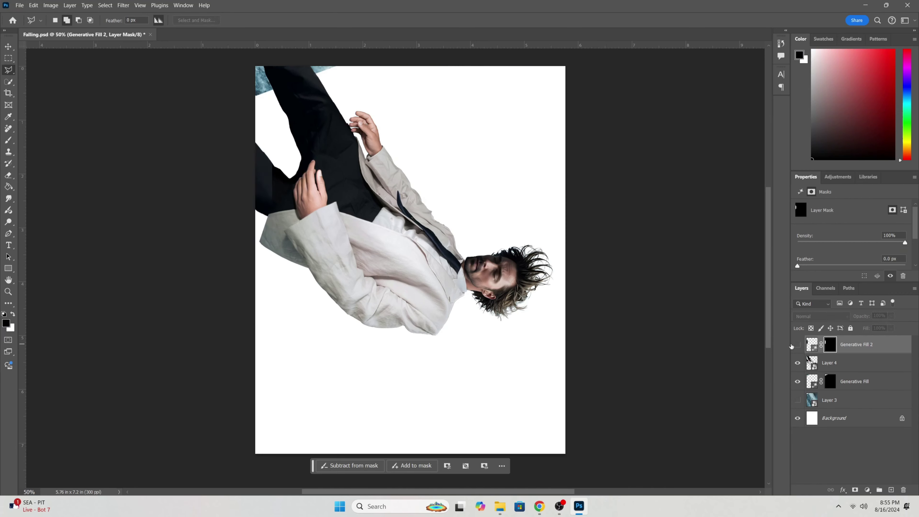
{"action": "key", "text": "b"}
{"action": "key", "text": "ctrl+plus"}
{"action": "key", "text": "ctrl+plus"}
{"action": "key", "text": "ctrl+plus"}
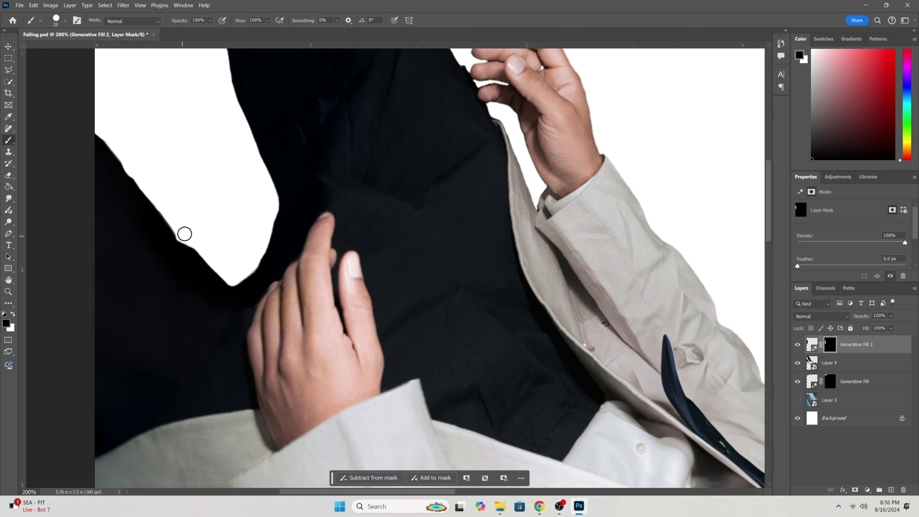
{"action": "key", "text": "ctrl+z"}
{"action": "key", "text": "ctrl+minus"}
{"action": "key", "text": "ctrl+minus"}
{"action": "key", "text": "ctrl+minus"}
Step: Zoom out and set a smaller black brush for masking around the hair
{"action": "key", "text": "l"}
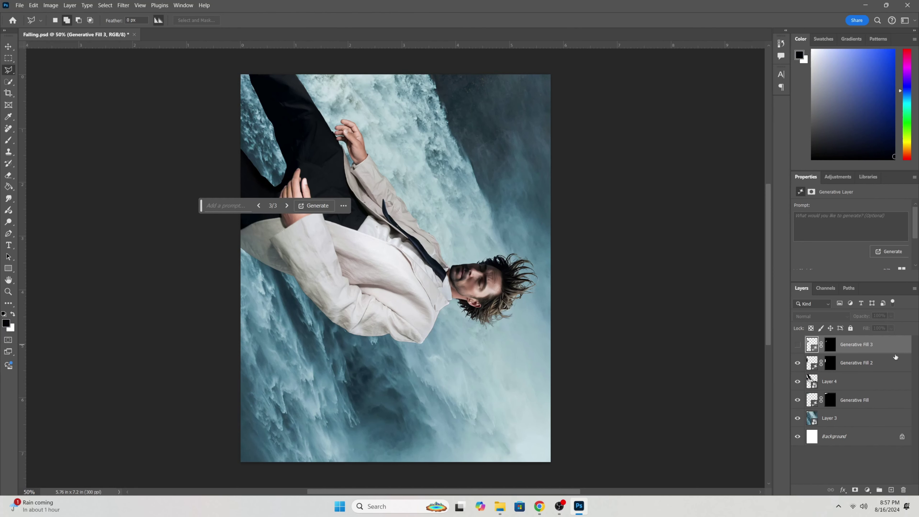
{"action": "key", "text": "ctrl+minus"}
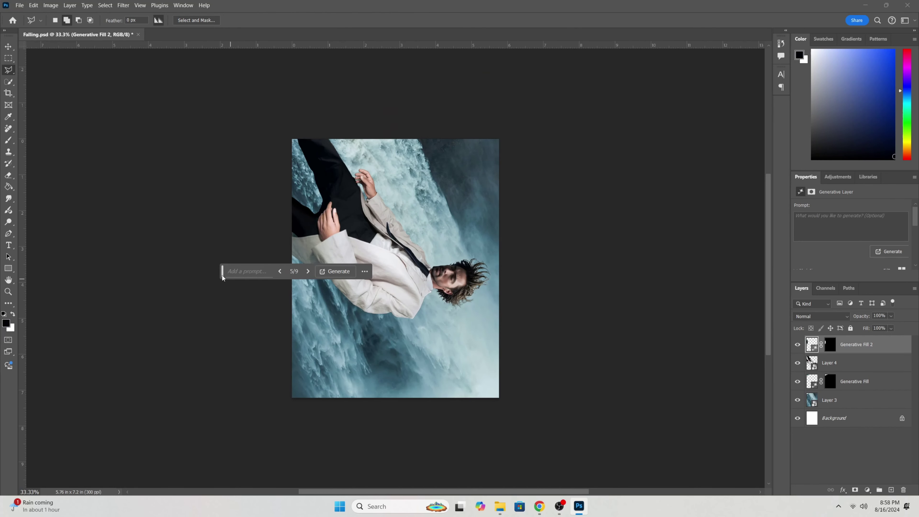
{"action": "key", "text": "v"}
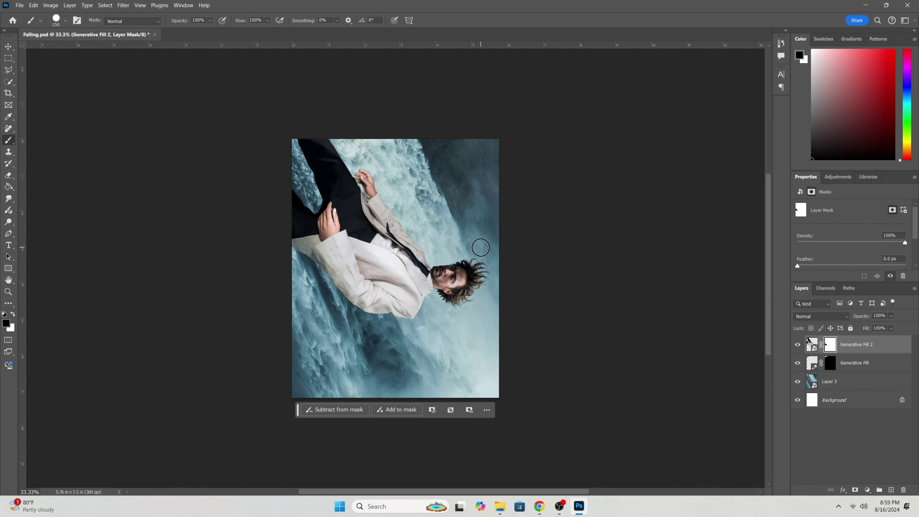
{"action": "key", "text": "bracketleft"}
{"action": "key", "text": "bracketleft"}
{"action": "key", "text": "bracketleft"}
{"action": "key", "text": "ctrl+plus"}
{"action": "key", "text": "x"}
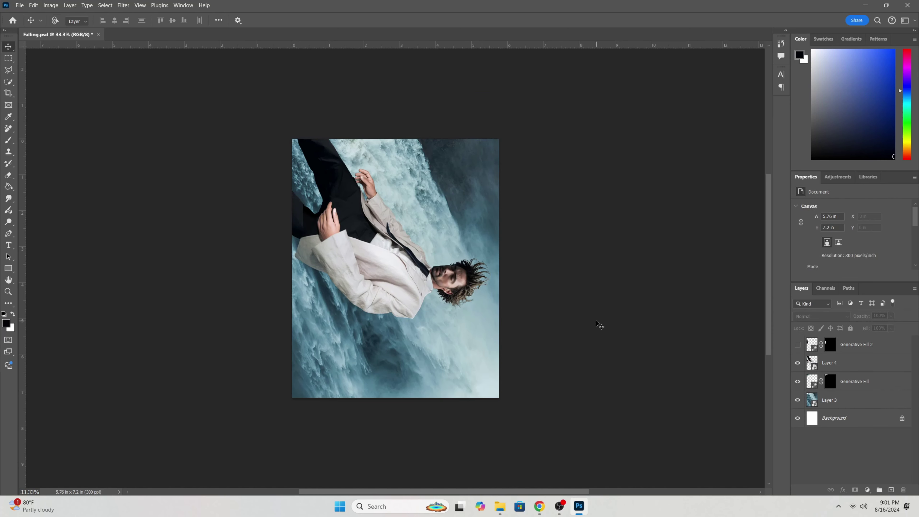
Step: Select Generative Fill 2 and clip the Exposure adjustment to the layer below
{"action": "left_click", "coordinate": [828, 346]}
{"action": "key", "text": "ctrl+plus"}
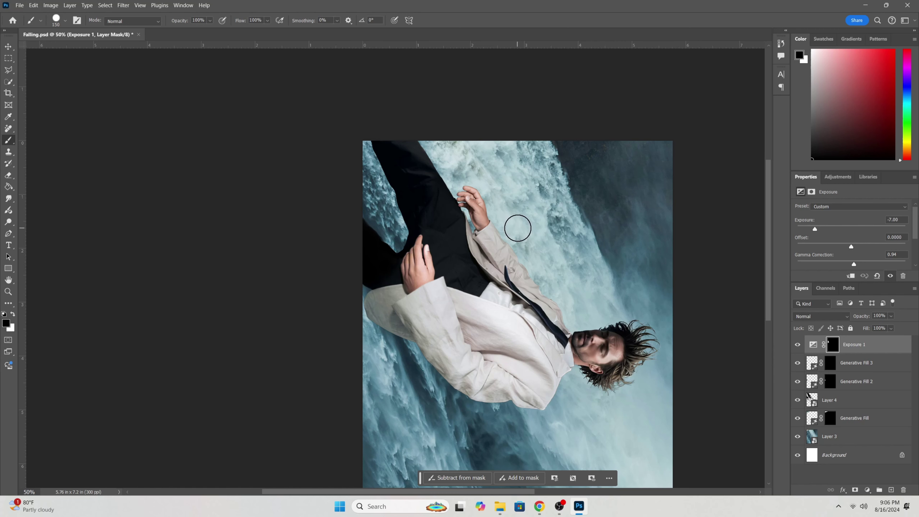
{"action": "key", "text": "ctrl+bracketleft"}
{"action": "key", "text": "ctrl+bracketleft"}
{"action": "key", "text": "ctrl+alt+g"}
{"action": "key", "text": "x"}
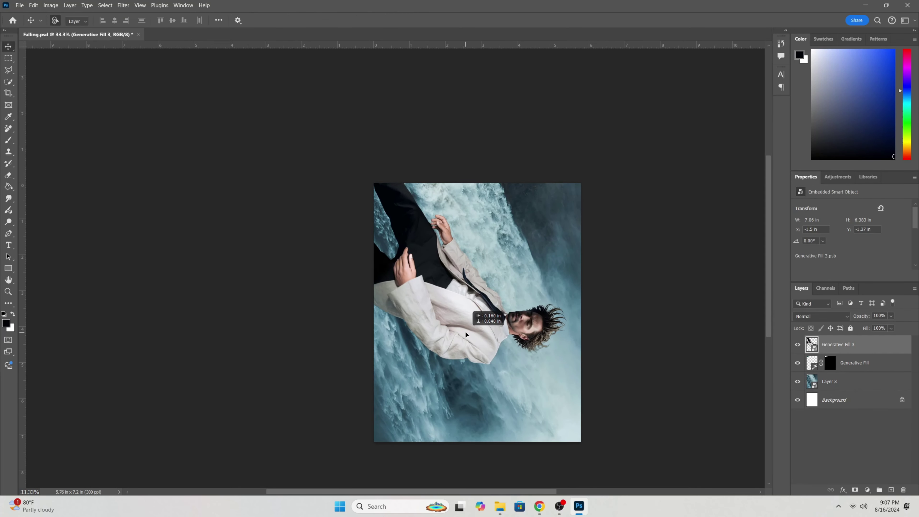
Step: Nudge the merged figure slightly up-left and add a Hue/Saturation adjustment above it
{"action": "left_click_drag", "start_coordinate": [477, 344], "coordinate": [462, 338]}
{"action": "left_click", "coordinate": [667, 341]}
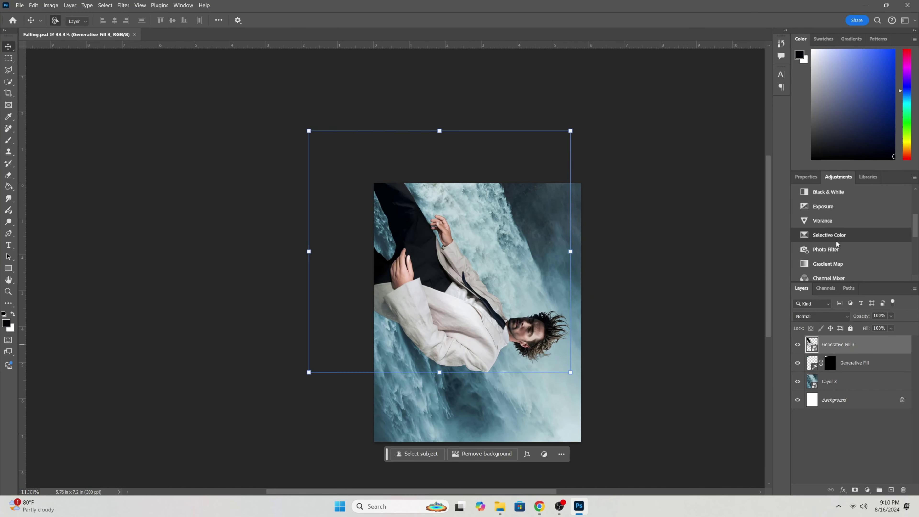
{"action": "left_click", "coordinate": [874, 222]}
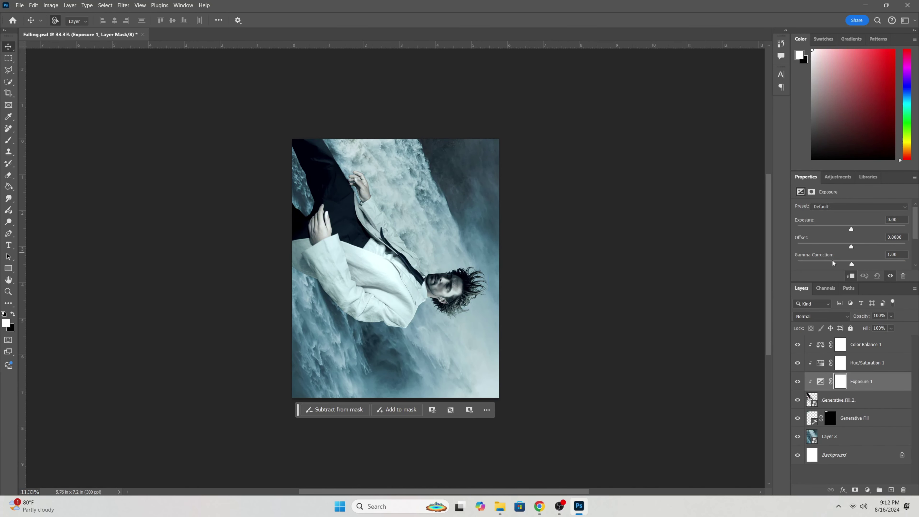
Step: Paint the Exposure mask with white and black to darken the coat and rocks
{"action": "mouse_move", "coordinate": [422, 317]}
{"action": "left_mouse_down"}
{"action": "mouse_move", "coordinate": [344, 235]}
{"action": "mouse_move", "coordinate": [287, 150]}
{"action": "mouse_move", "coordinate": [398, 289]}
{"action": "left_mouse_up"}
{"action": "key", "text": "bracketright"}
{"action": "key", "text": "bracketright"}
{"action": "key", "text": "bracketright"}
{"action": "key", "text": "x"}
{"action": "left_click_drag", "start_coordinate": [454, 297], "coordinate": [455, 359]}
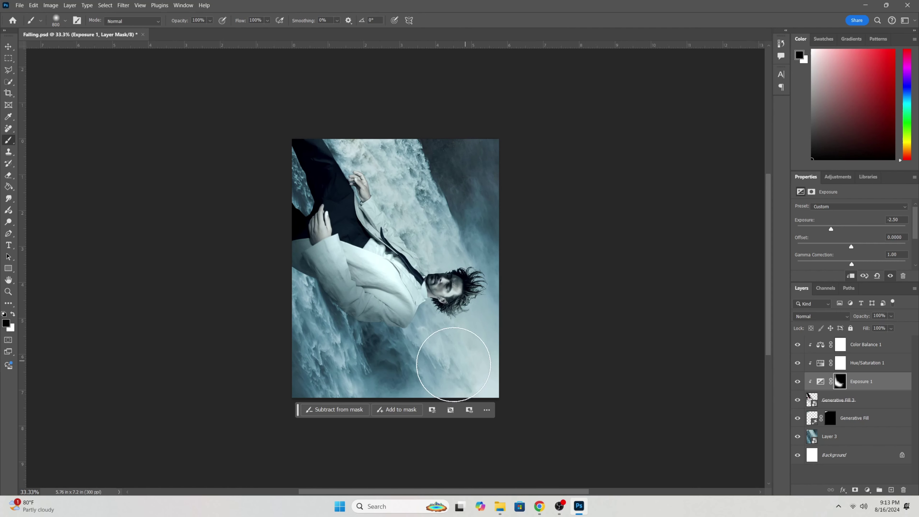
{"action": "key", "text": "x"}
{"action": "left_click_drag", "start_coordinate": [459, 318], "coordinate": [343, 127]}
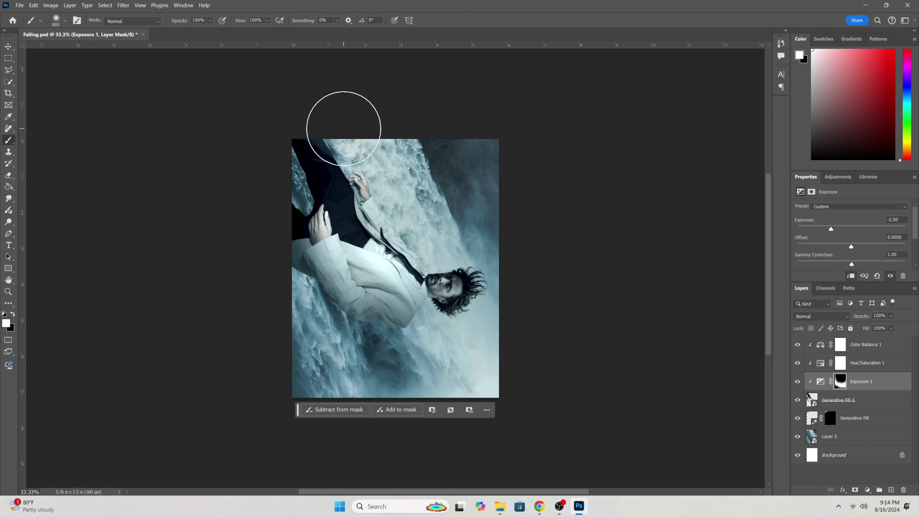
{"action": "key", "text": "bracketleft"}
{"action": "key", "text": "bracketleft"}
{"action": "key", "text": "bracketleft"}
Step: Apply Shadows/Highlights to Generative Fill 3, then invert the Exposure mask and repaint the coat darkening
{"action": "left_click", "coordinate": [865, 400]}
{"action": "key", "text": "x"}
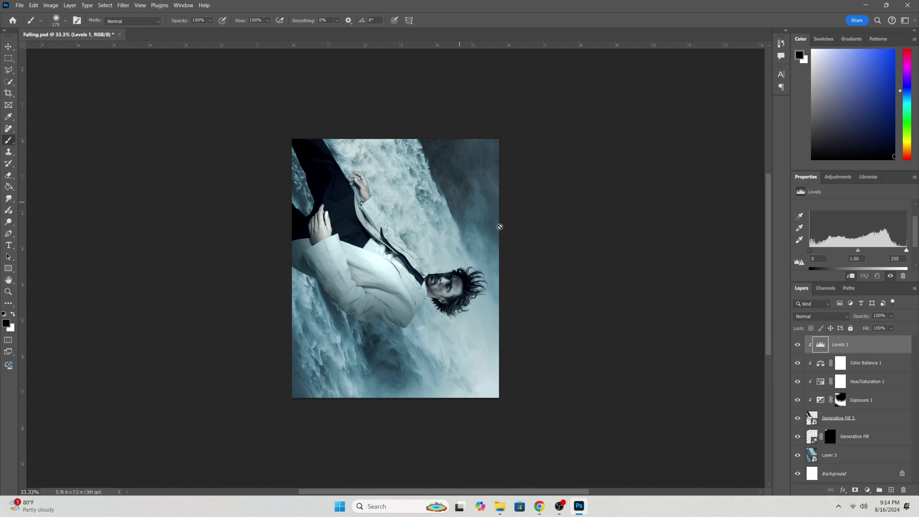
{"action": "left_click", "coordinate": [50, 5]}
{"action": "left_click", "coordinate": [172, 171]}
{"action": "left_click", "coordinate": [638, 165]}
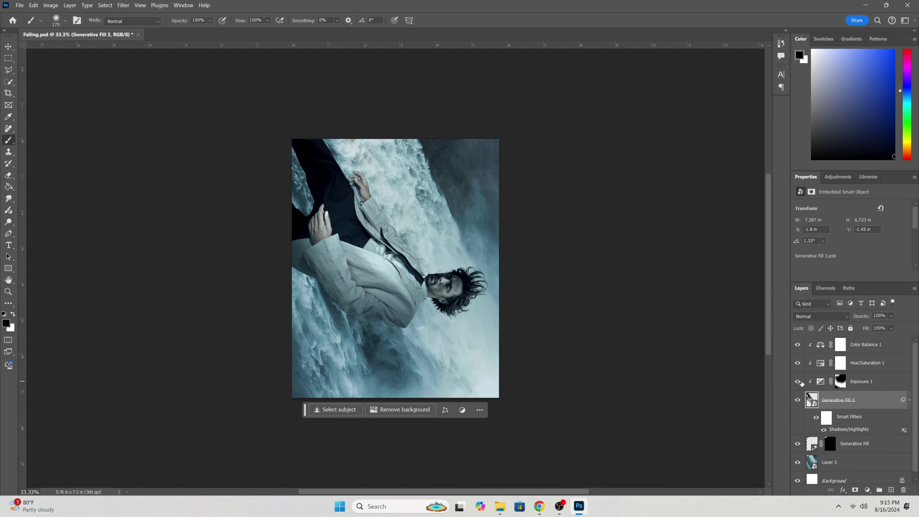
{"action": "key", "text": "ctrl+i"}
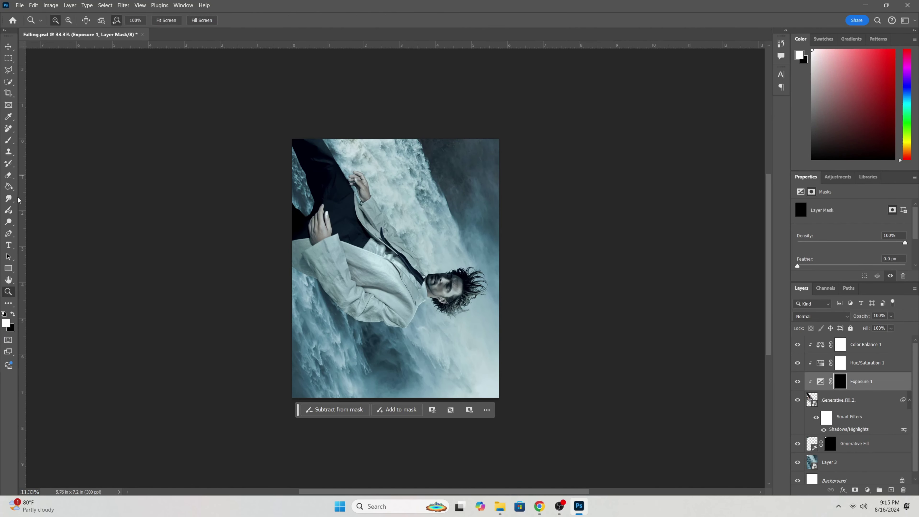
{"action": "left_click_drag", "start_coordinate": [315, 228], "coordinate": [485, 294]}
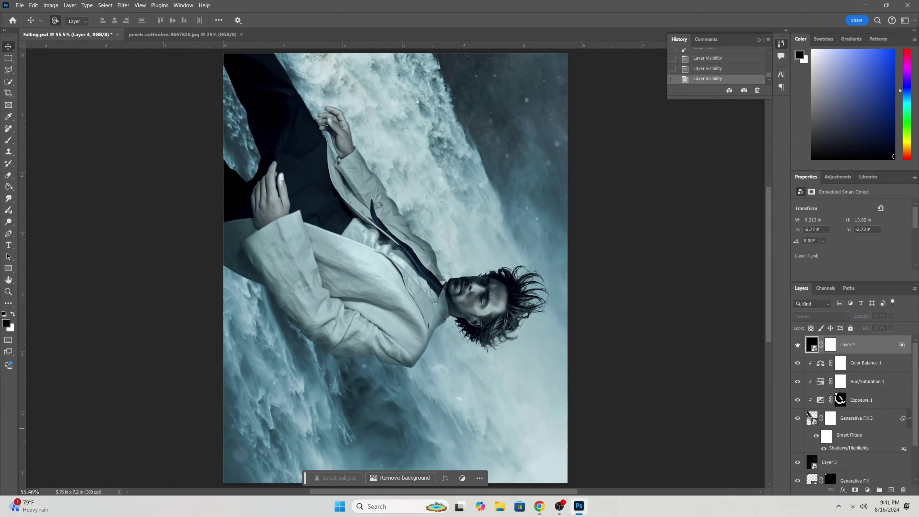
Step: Brush white and black on the Exposure 1 mask to refine the darkening around the face
{"action": "left_click", "coordinate": [839, 399]}
{"action": "key", "text": "ctrl+plus"}
{"action": "key", "text": "b"}
{"action": "key", "text": "x"}
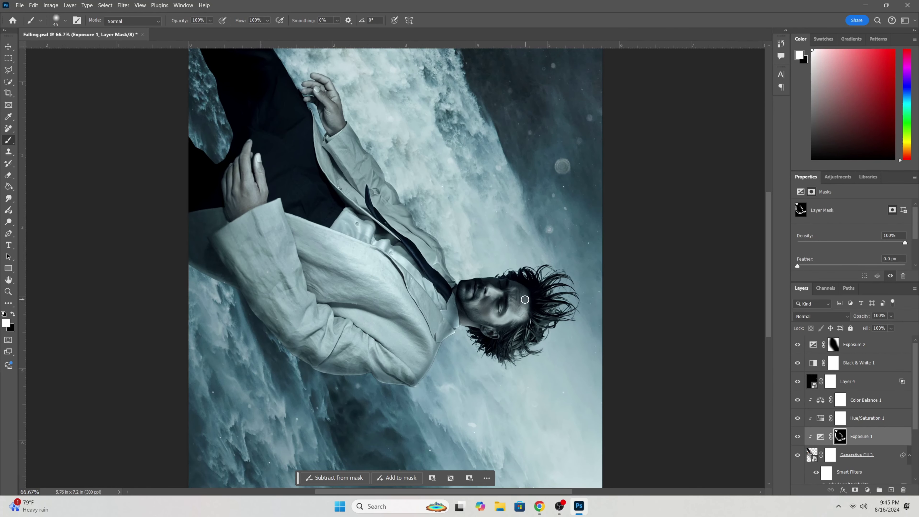
{"action": "key", "text": "x"}
{"action": "scroll", "coordinate": [319, 100], "scroll_direction": "up", "scroll_amount": 3}
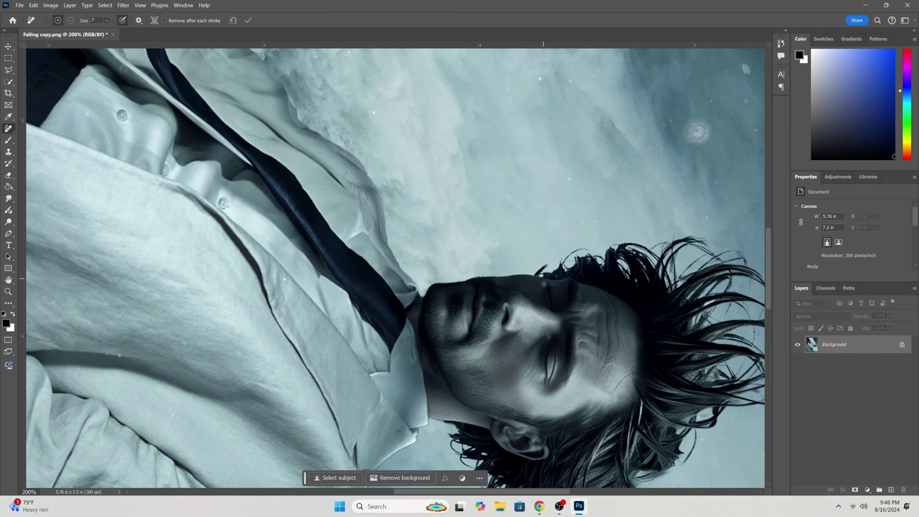
Step: In Camera Raw, lower exposure, neutralise temperature, and add texture, a dark vignette and grain
{"action": "key", "text": "ctrl+0"}
{"action": "key", "text": "shift+ctrl+a"}
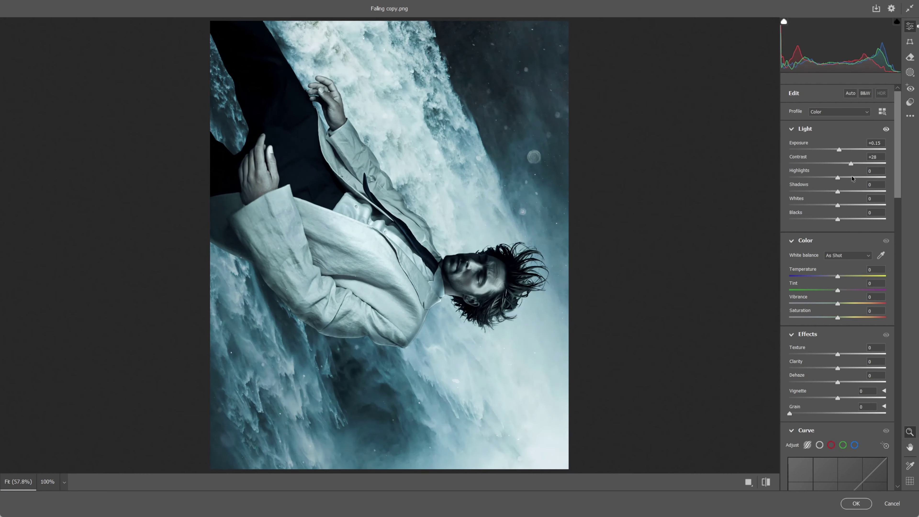
{"action": "left_click_drag", "start_coordinate": [839, 149], "coordinate": [836, 177]}
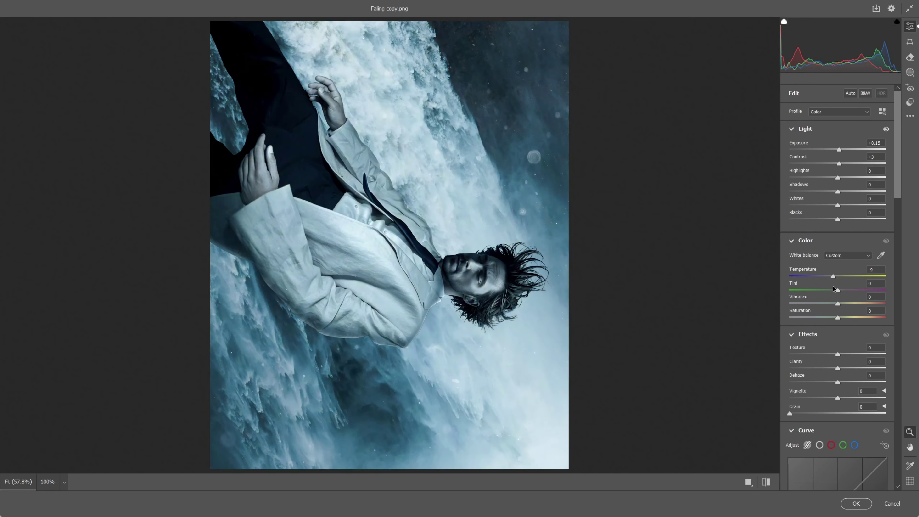
{"action": "double_click", "coordinate": [833, 276]}
{"action": "mouse_move", "coordinate": [838, 353]}
{"action": "left_mouse_down"}
{"action": "mouse_move", "coordinate": [841, 368]}
{"action": "mouse_move", "coordinate": [852, 354]}
{"action": "left_mouse_up"}
{"action": "mouse_move", "coordinate": [837, 398]}
{"action": "left_mouse_down"}
{"action": "mouse_move", "coordinate": [823, 398]}
{"action": "mouse_move", "coordinate": [827, 413]}
{"action": "left_mouse_up"}
{"action": "left_click", "coordinate": [764, 484]}
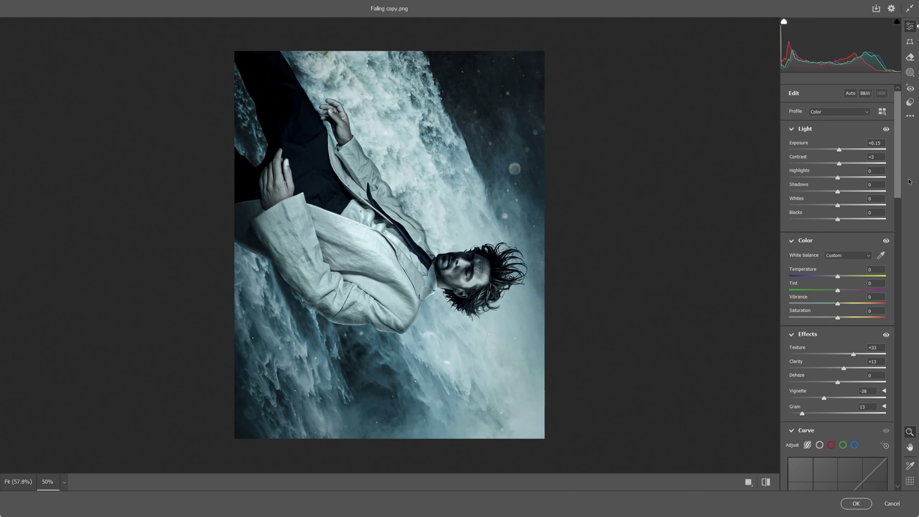
Step: Shift the Aquas hue, brighten the Aquas and tint the midtones toward pink
{"action": "scroll", "coordinate": [859, 312], "scroll_direction": "down", "scroll_amount": 5}
{"action": "scroll", "coordinate": [860, 312], "scroll_direction": "down", "scroll_amount": 5}
{"action": "left_click", "coordinate": [792, 214]}
{"action": "mouse_move", "coordinate": [837, 296]}
{"action": "left_mouse_down"}
{"action": "mouse_move", "coordinate": [821, 295]}
{"action": "mouse_move", "coordinate": [844, 295]}
{"action": "left_mouse_up"}
{"action": "left_click", "coordinate": [848, 214]}
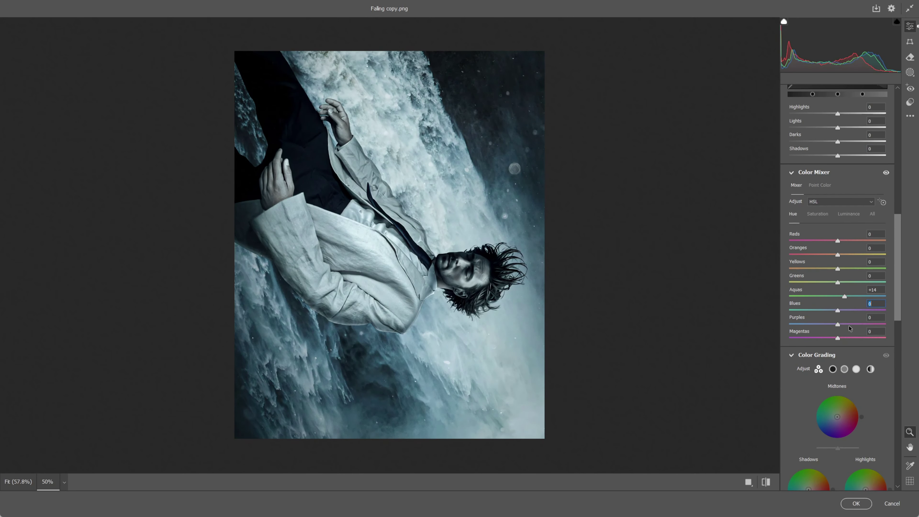
{"action": "scroll", "coordinate": [839, 309], "scroll_direction": "down", "scroll_amount": 5}
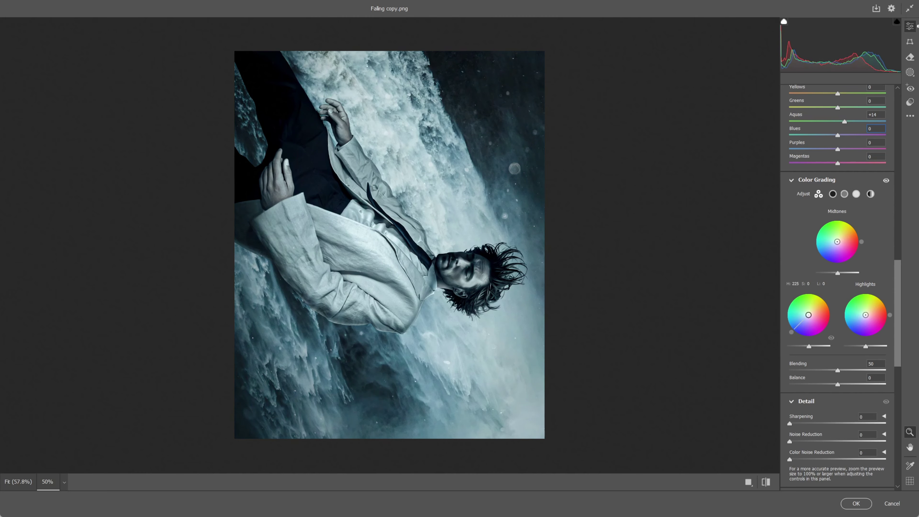
{"action": "left_click_drag", "start_coordinate": [836, 241], "coordinate": [843, 241]}
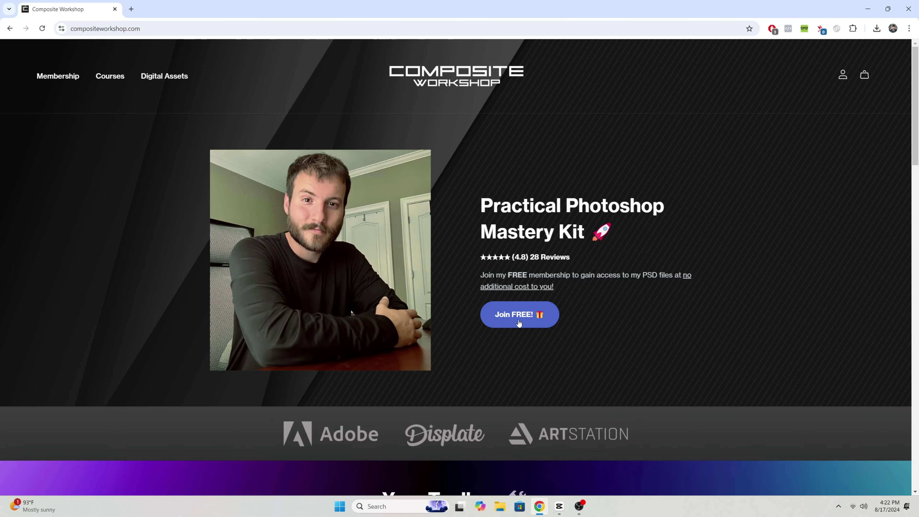
Step: Choose Join FREE on compositeworkshop.com and scroll down to the $0 Start For FREE sign-up card
{"action": "left_click", "coordinate": [518, 320]}
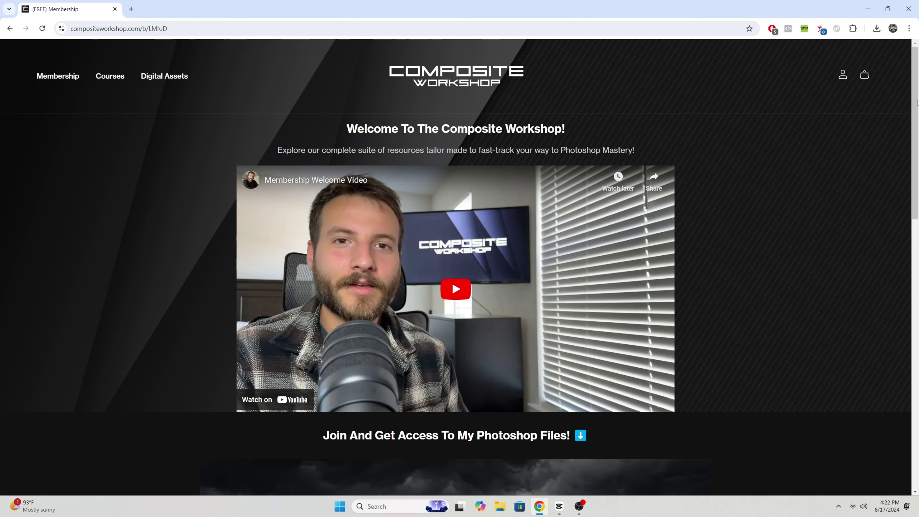
{"action": "scroll", "coordinate": [915, 105], "scroll_direction": "down", "scroll_amount": 1}
{"action": "scroll", "coordinate": [909, 137], "scroll_direction": "down", "scroll_amount": 2}
{"action": "scroll", "coordinate": [902, 168], "scroll_direction": "down", "scroll_amount": 2}
{"action": "scroll", "coordinate": [902, 188], "scroll_direction": "down", "scroll_amount": 1}
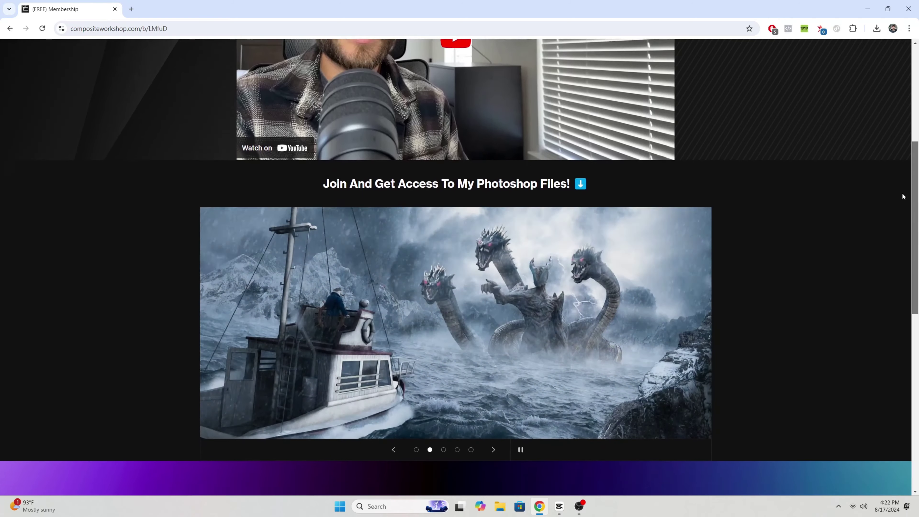
{"action": "scroll", "coordinate": [902, 203], "scroll_direction": "down", "scroll_amount": 1}
{"action": "scroll", "coordinate": [903, 232], "scroll_direction": "down", "scroll_amount": 2}
{"action": "scroll", "coordinate": [906, 265], "scroll_direction": "down", "scroll_amount": 1}
{"action": "scroll", "coordinate": [908, 289], "scroll_direction": "down", "scroll_amount": 1}
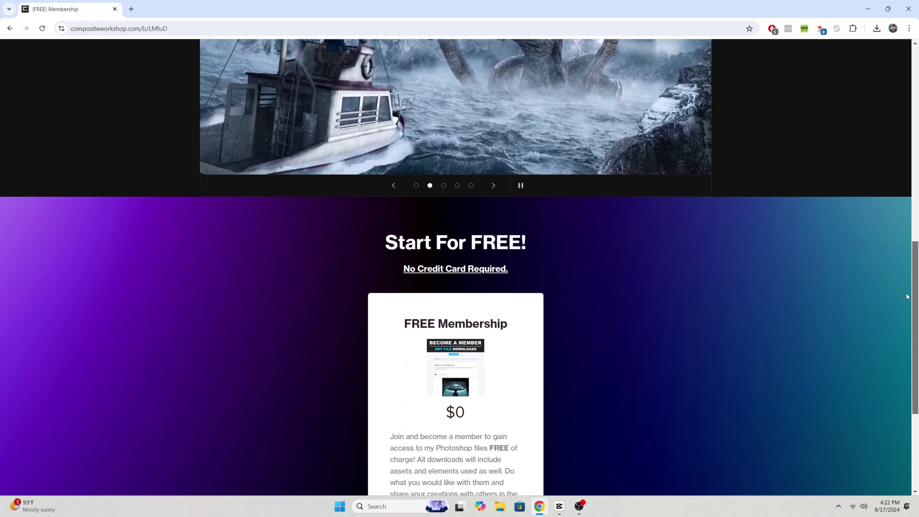
{"action": "scroll", "coordinate": [905, 311], "scroll_direction": "down", "scroll_amount": 1}
{"action": "scroll", "coordinate": [903, 339], "scroll_direction": "down", "scroll_amount": 1}
{"action": "scroll", "coordinate": [900, 353], "scroll_direction": "down", "scroll_amount": 1}
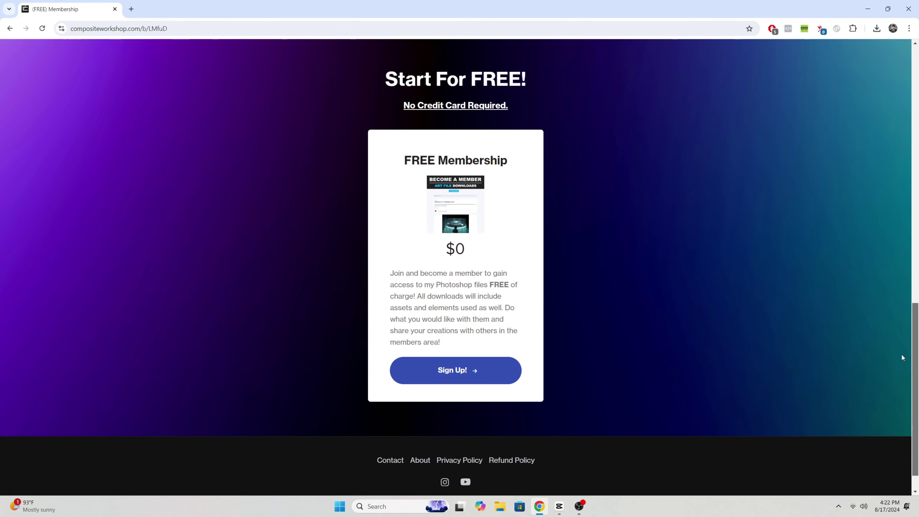